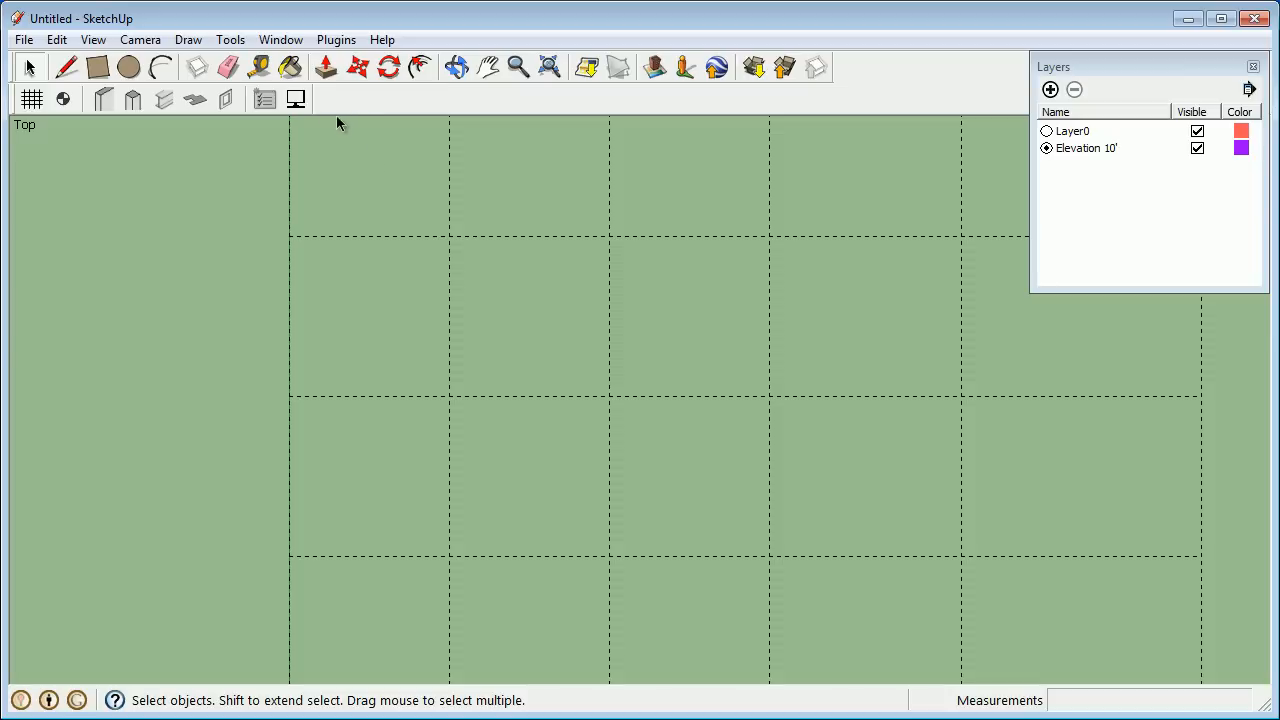
- Set the default drawing template to Simple Template - Feet and Inches in the system preferences
left_click(280, 39)
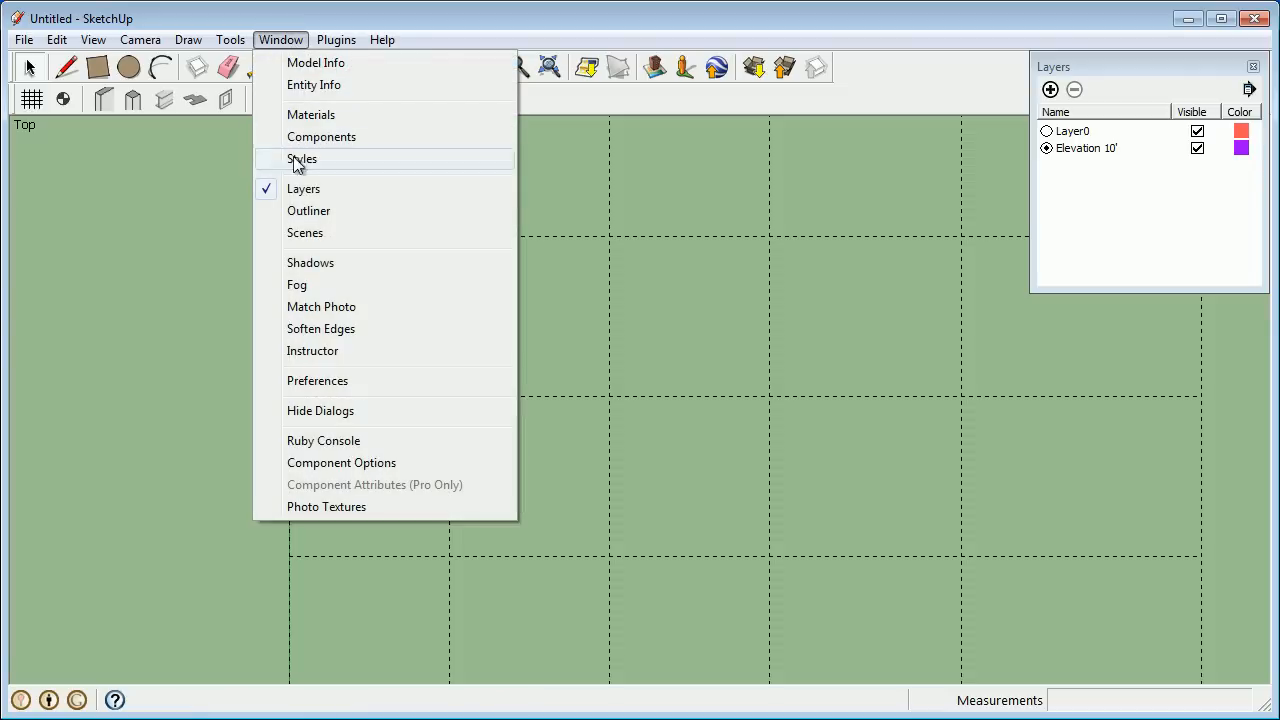
left_click(308, 383)
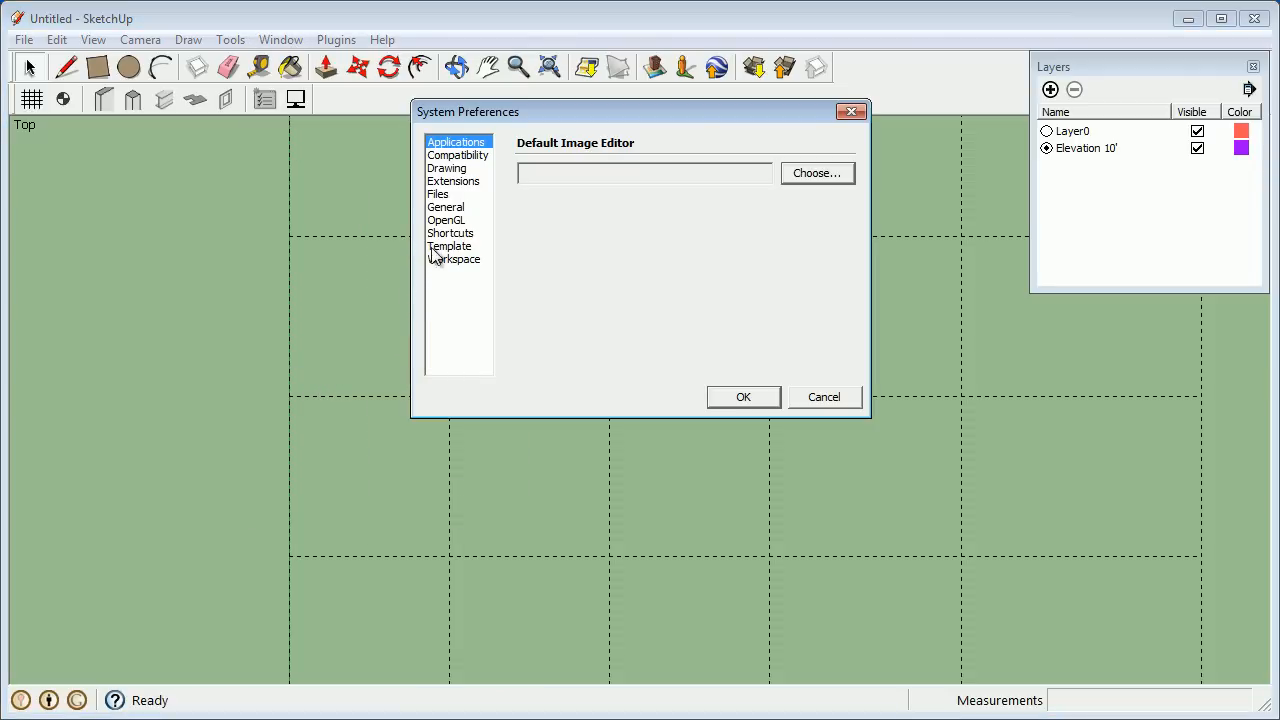
left_click(432, 249)
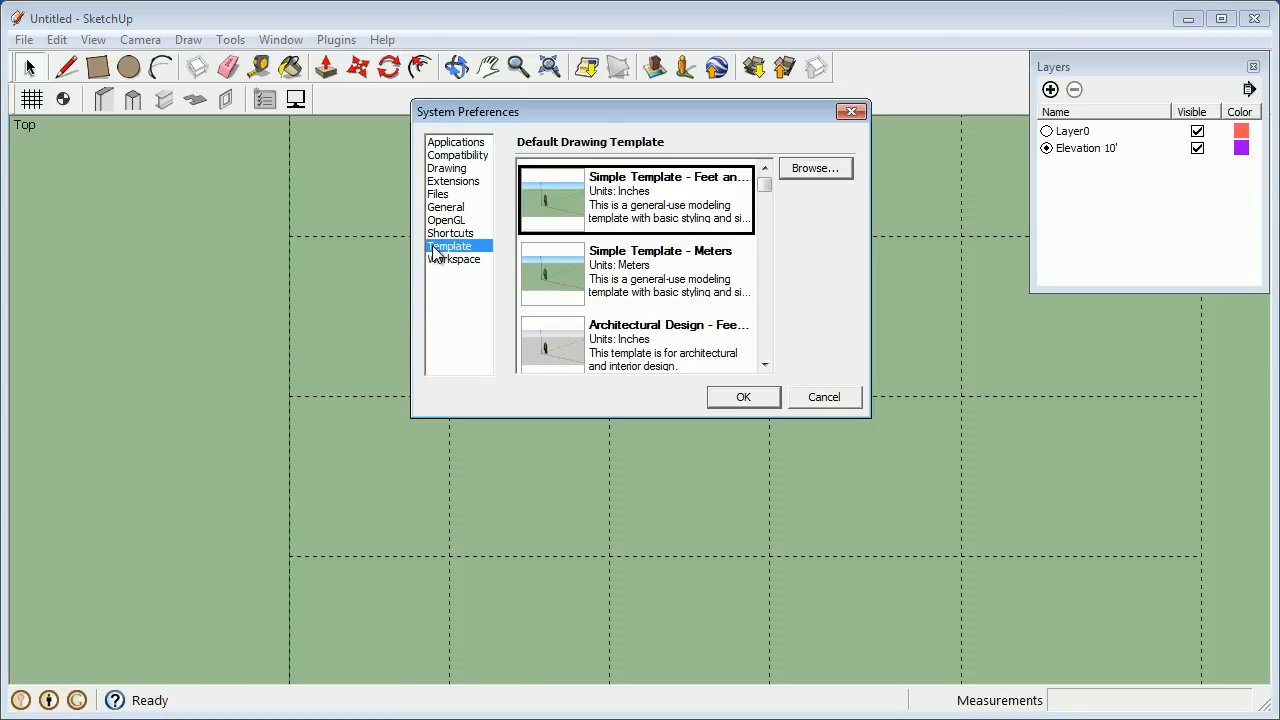
left_click(582, 270)
left_click(591, 337)
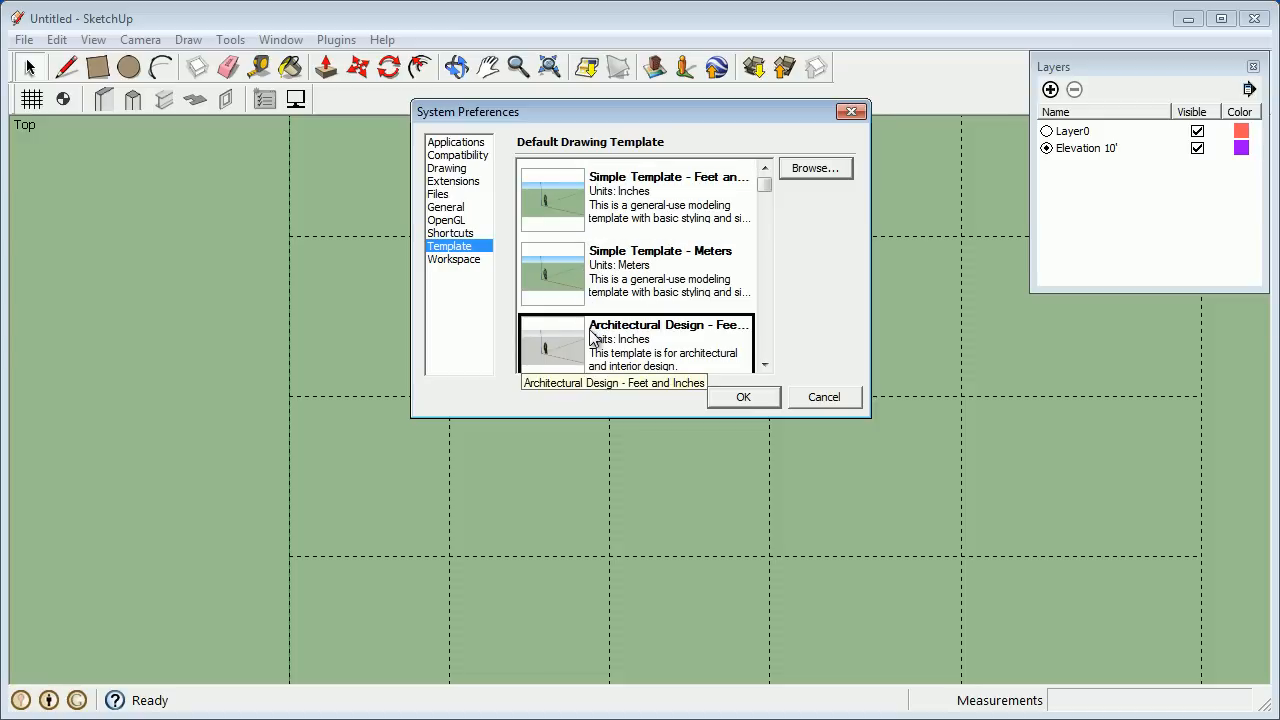
left_click(600, 224)
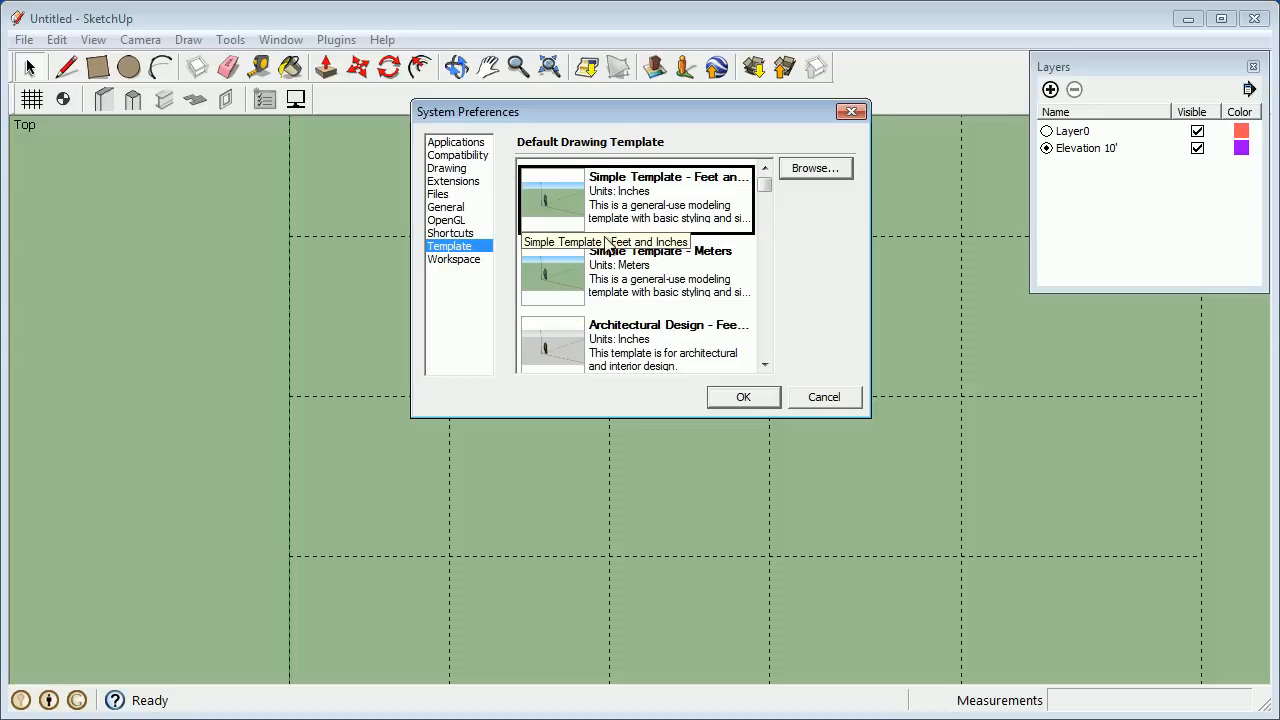
left_click(740, 397)
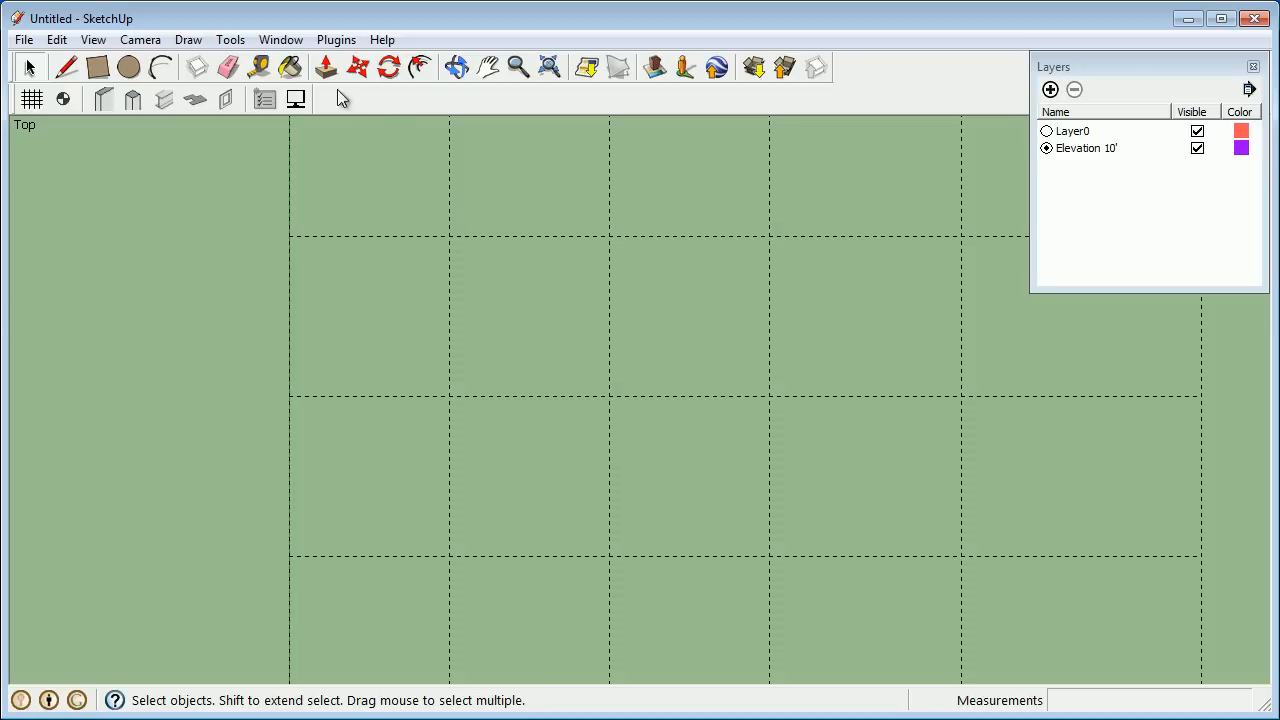
- Set the model's length units to Decimal format in Inches
left_click(280, 40)
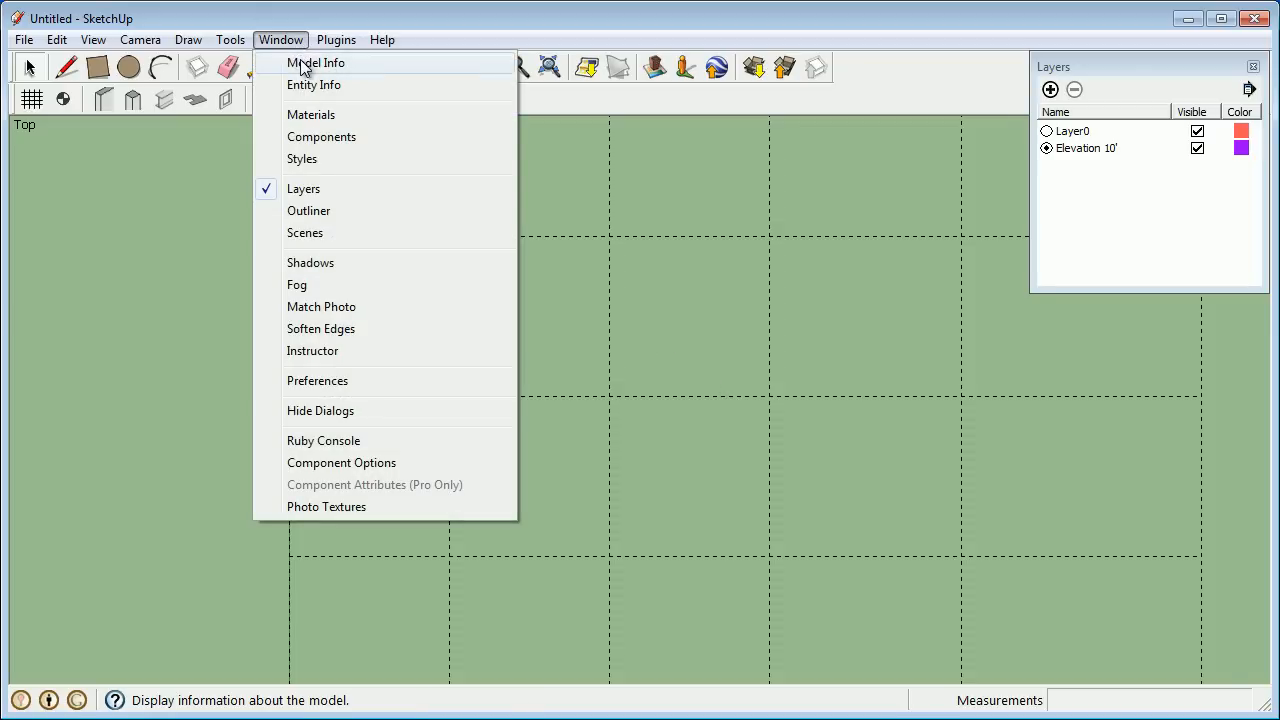
left_click(301, 62)
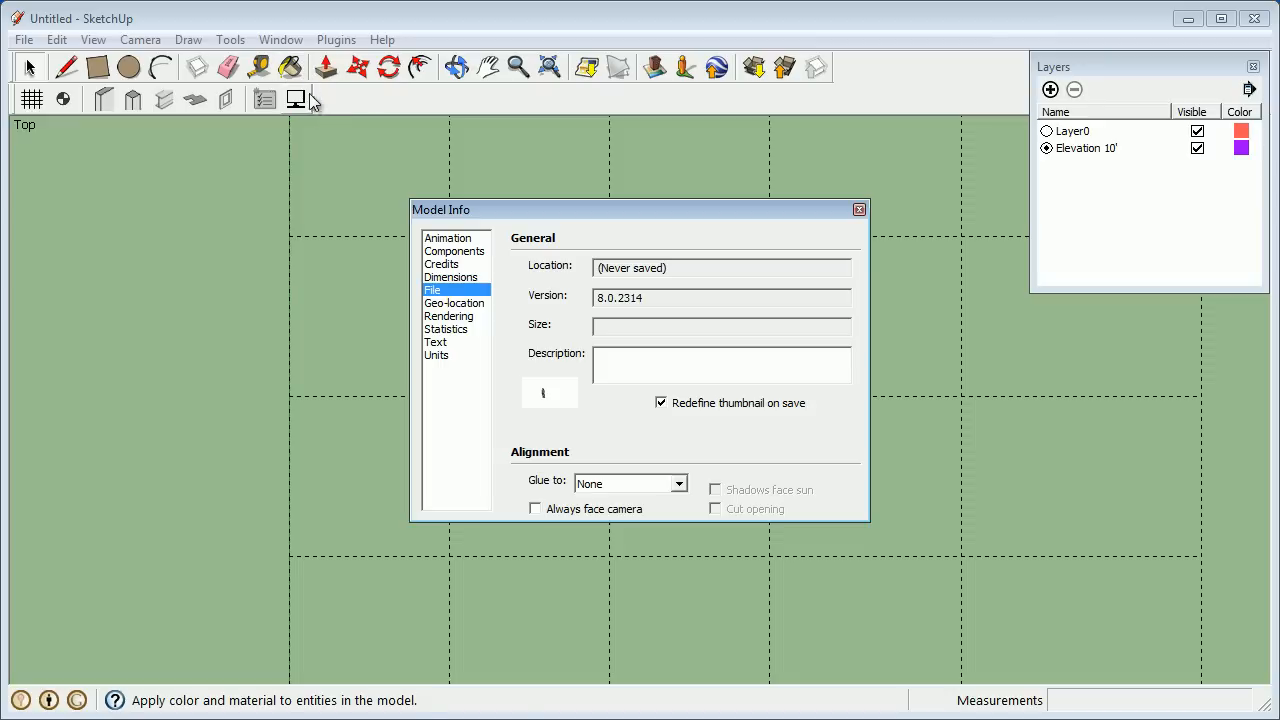
left_click(430, 355)
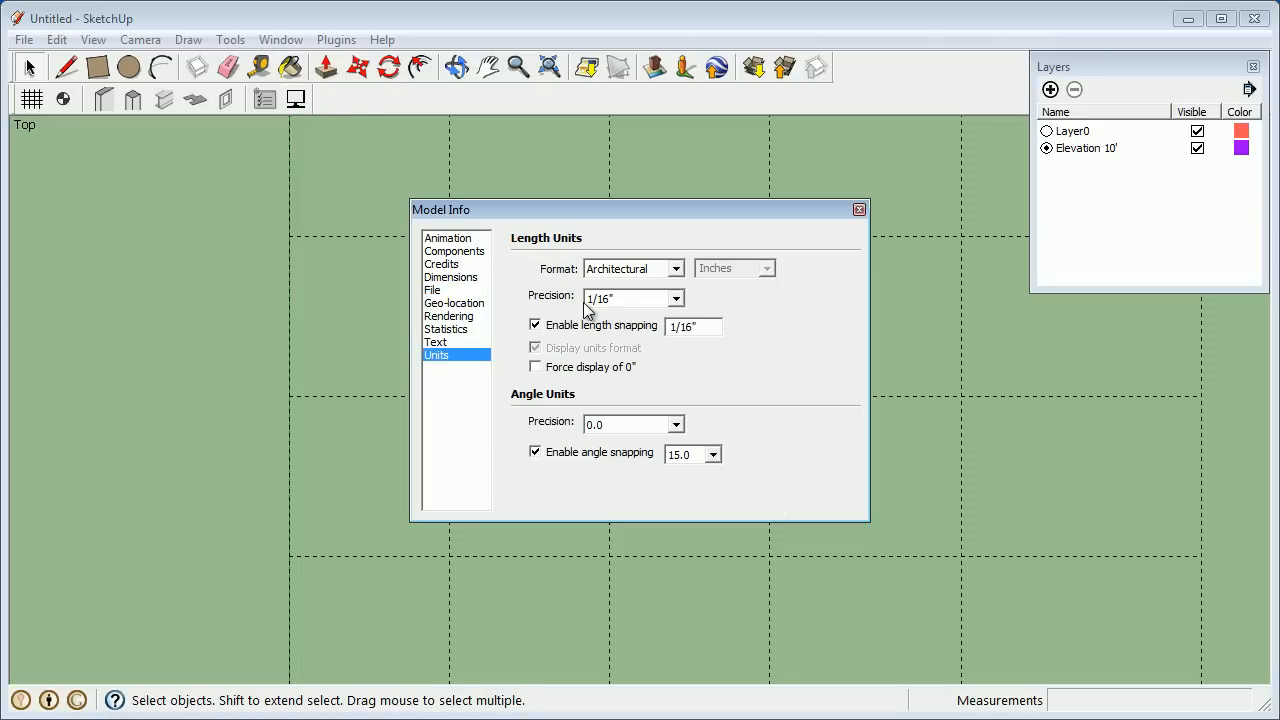
left_click(676, 269)
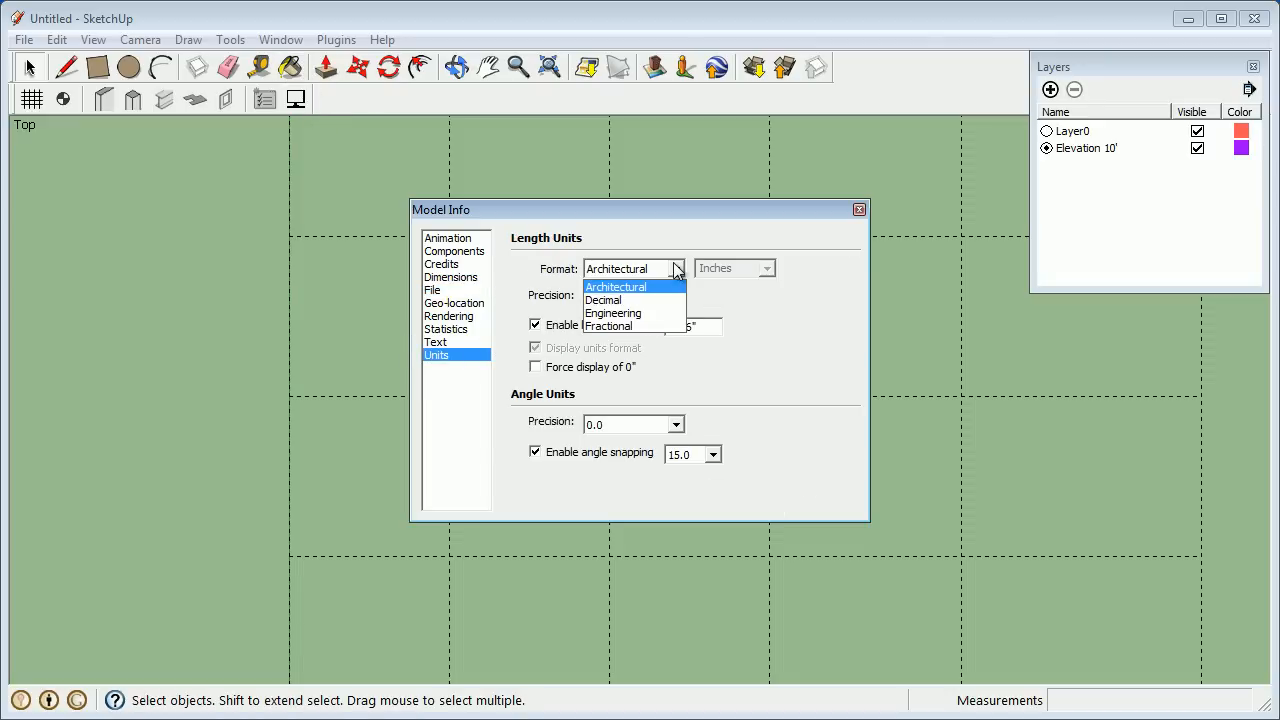
left_click(672, 300)
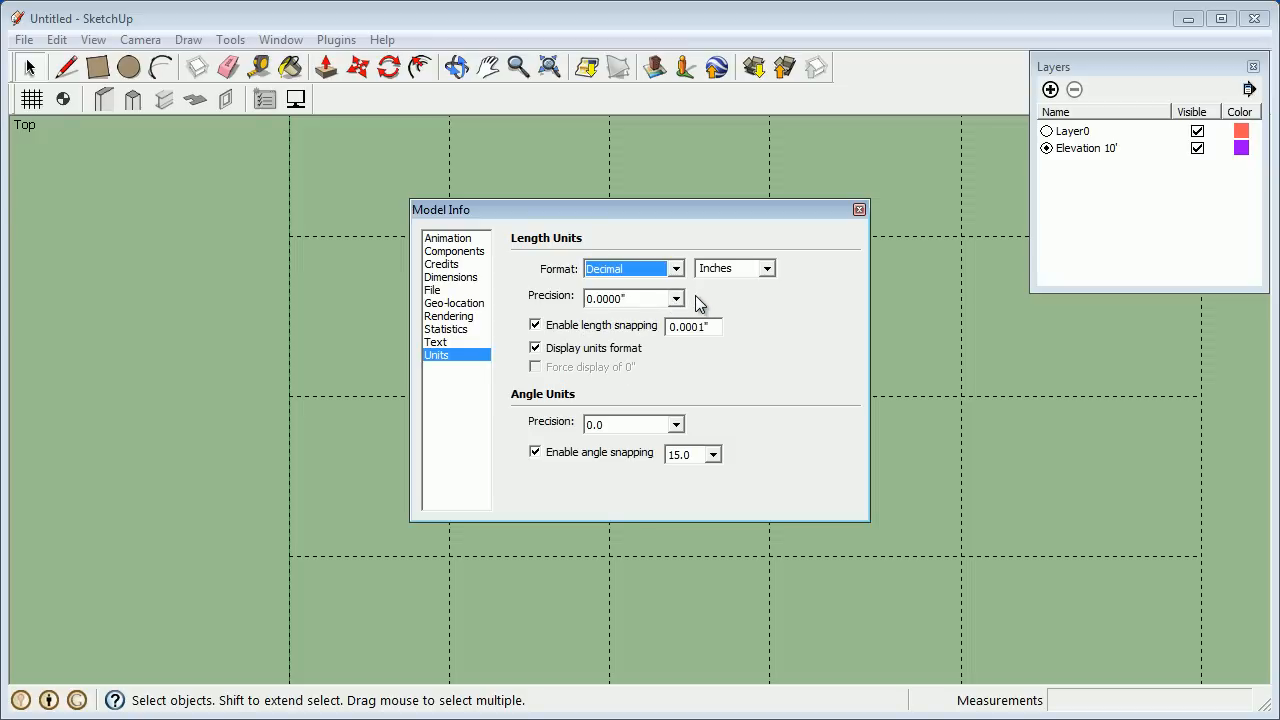
left_click(766, 269)
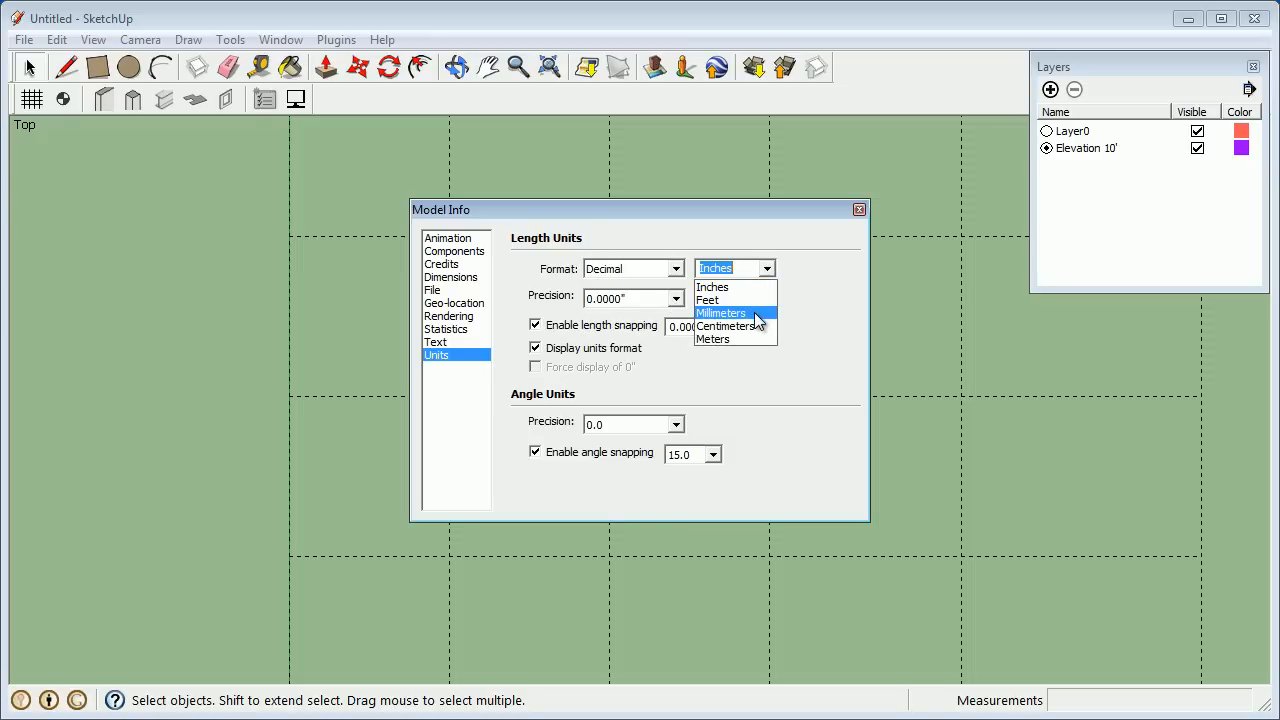
left_click(751, 287)
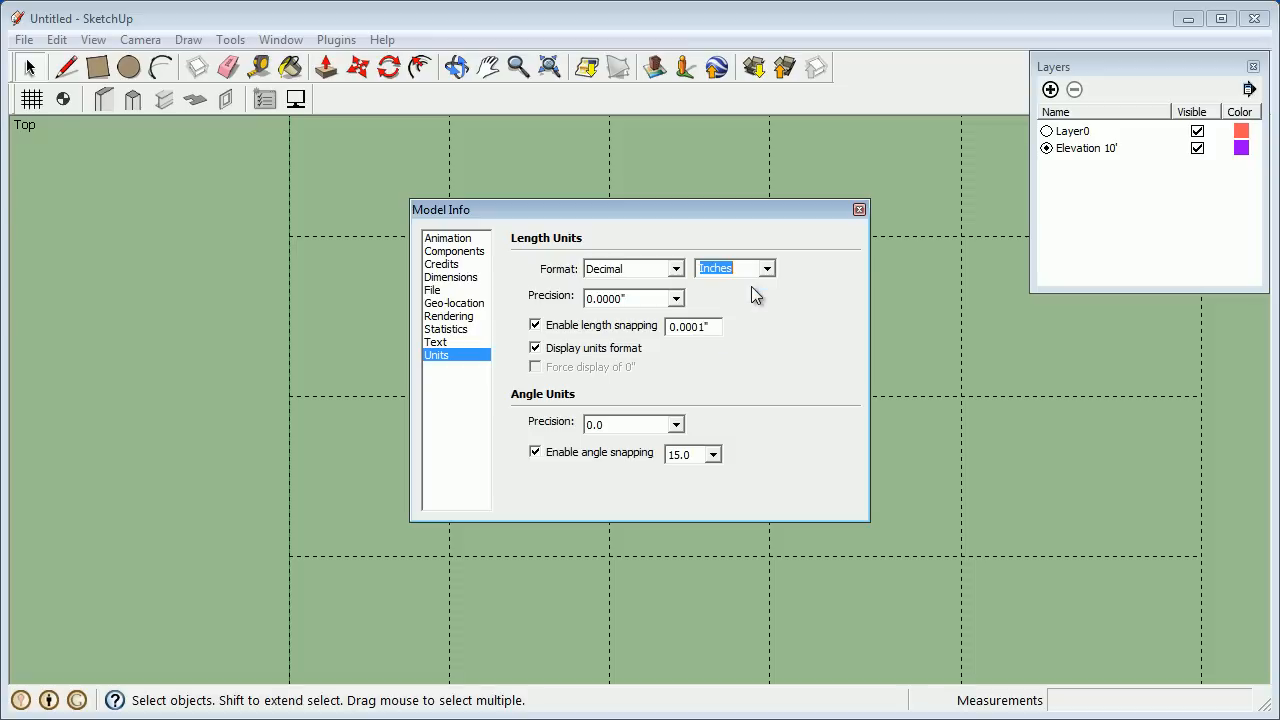
left_click(858, 210)
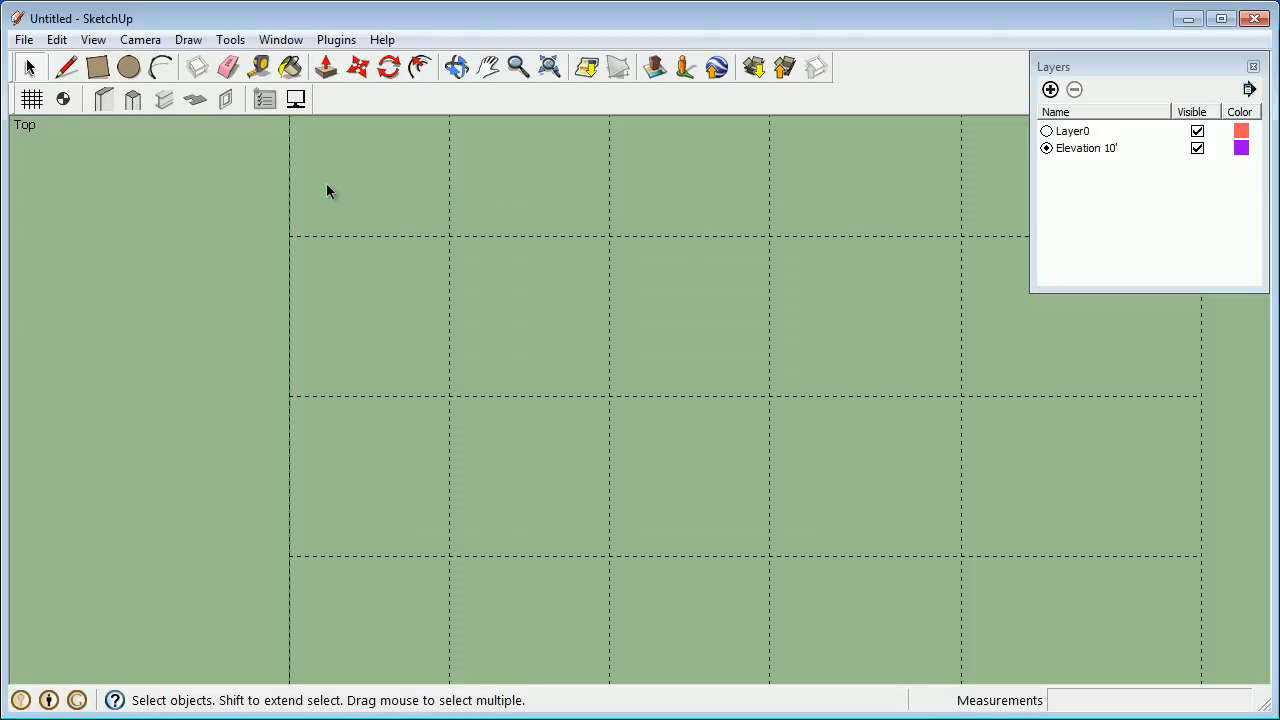
- Draw a Generic wall 12 inches thick and 240" long on the lowest visible horizontal guide, starting at the leftmost vertical guide
left_click(109, 105)
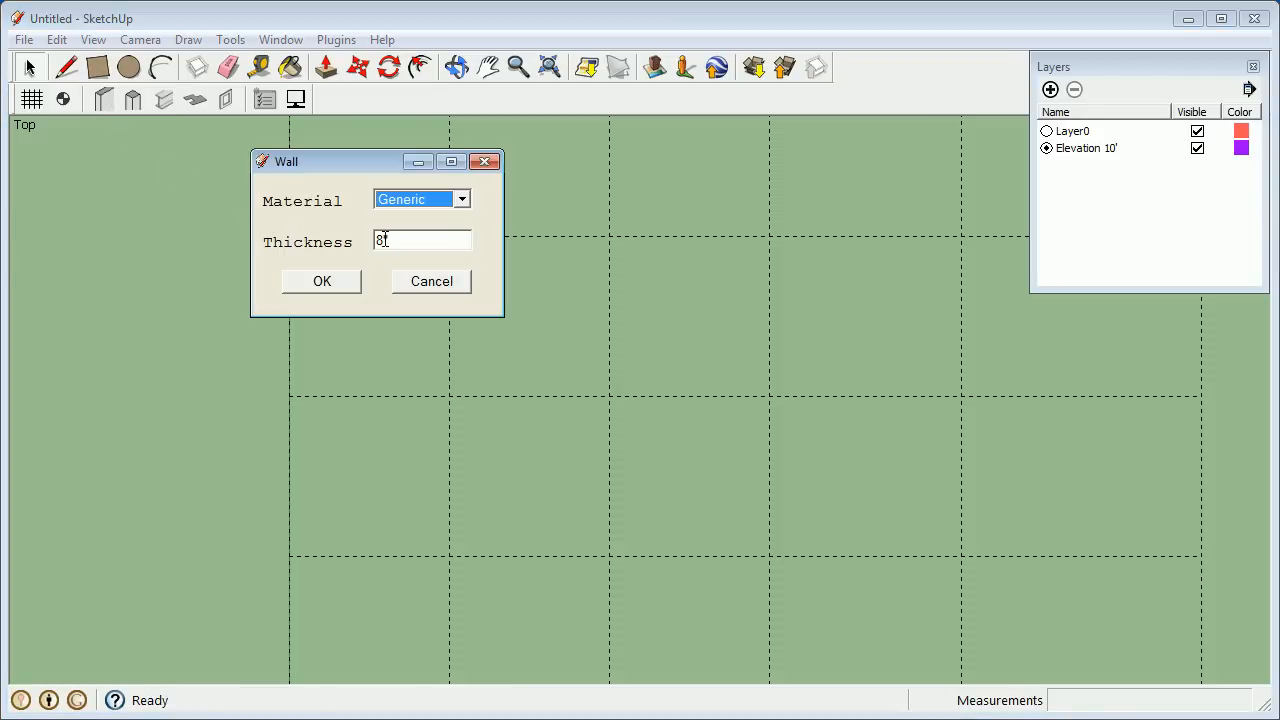
left_click_drag(392, 240, 374, 240)
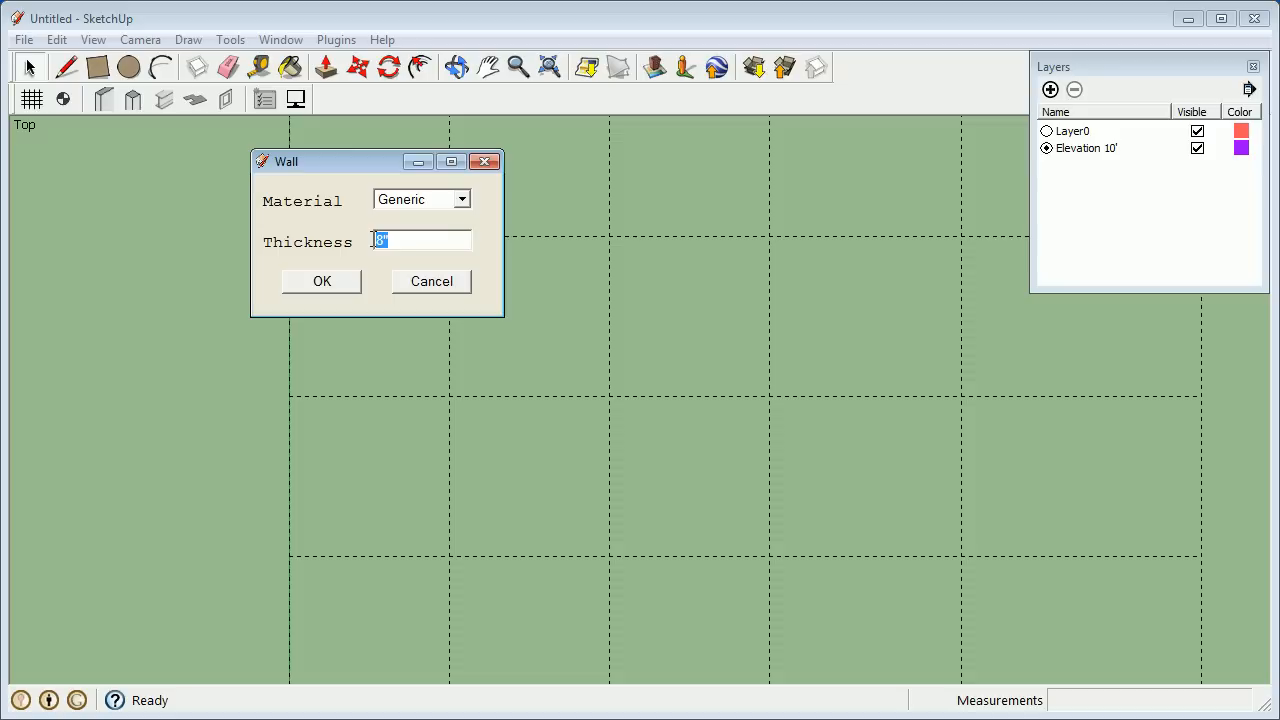
type("12")
left_click(337, 284)
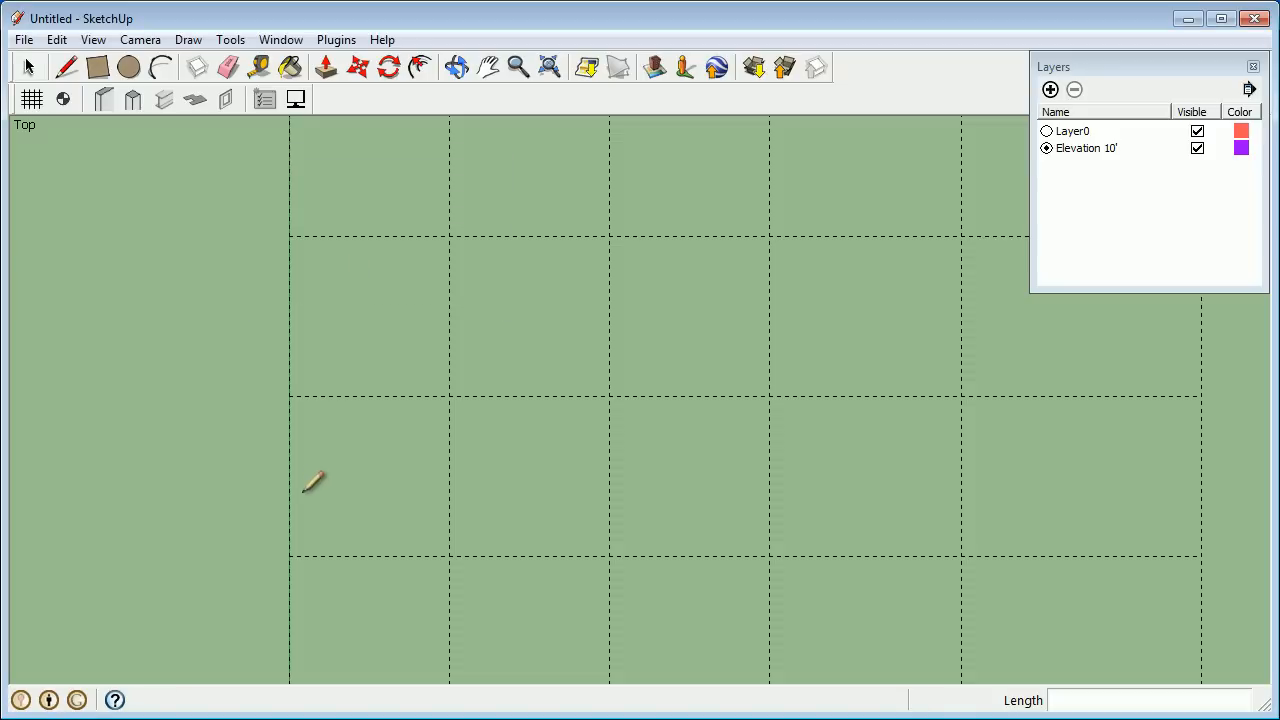
left_click(290, 556)
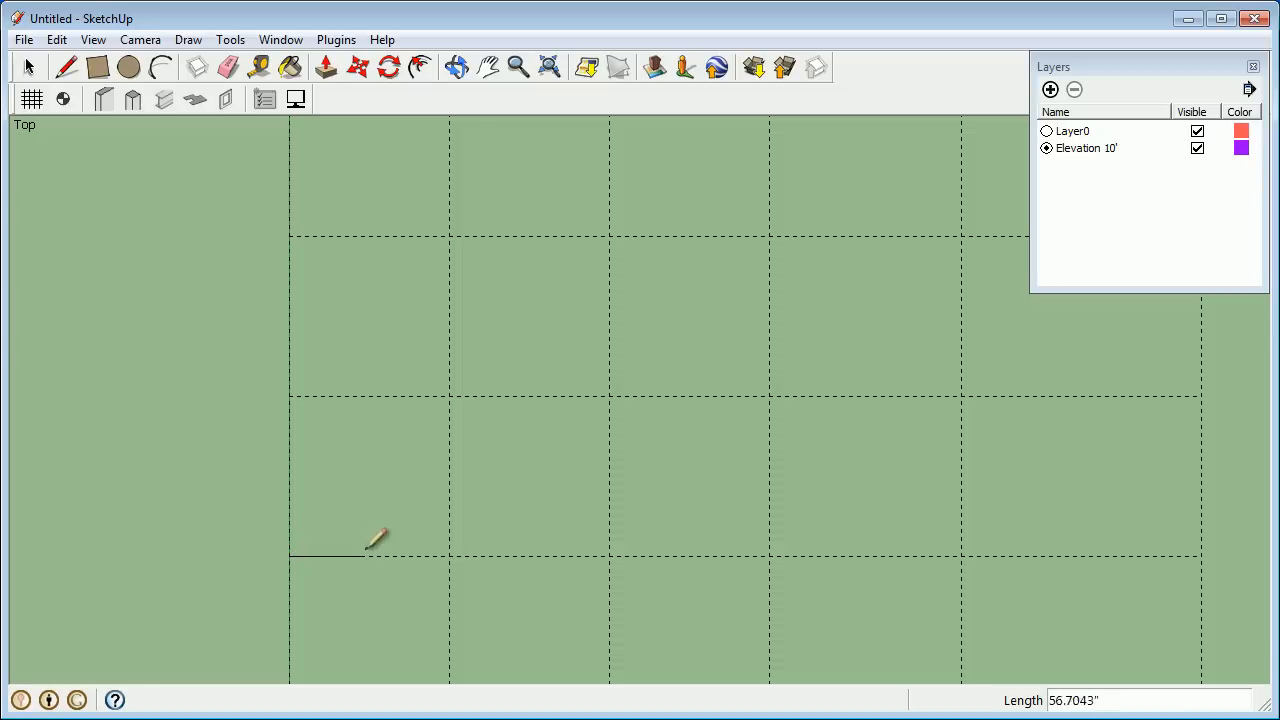
left_click(610, 556)
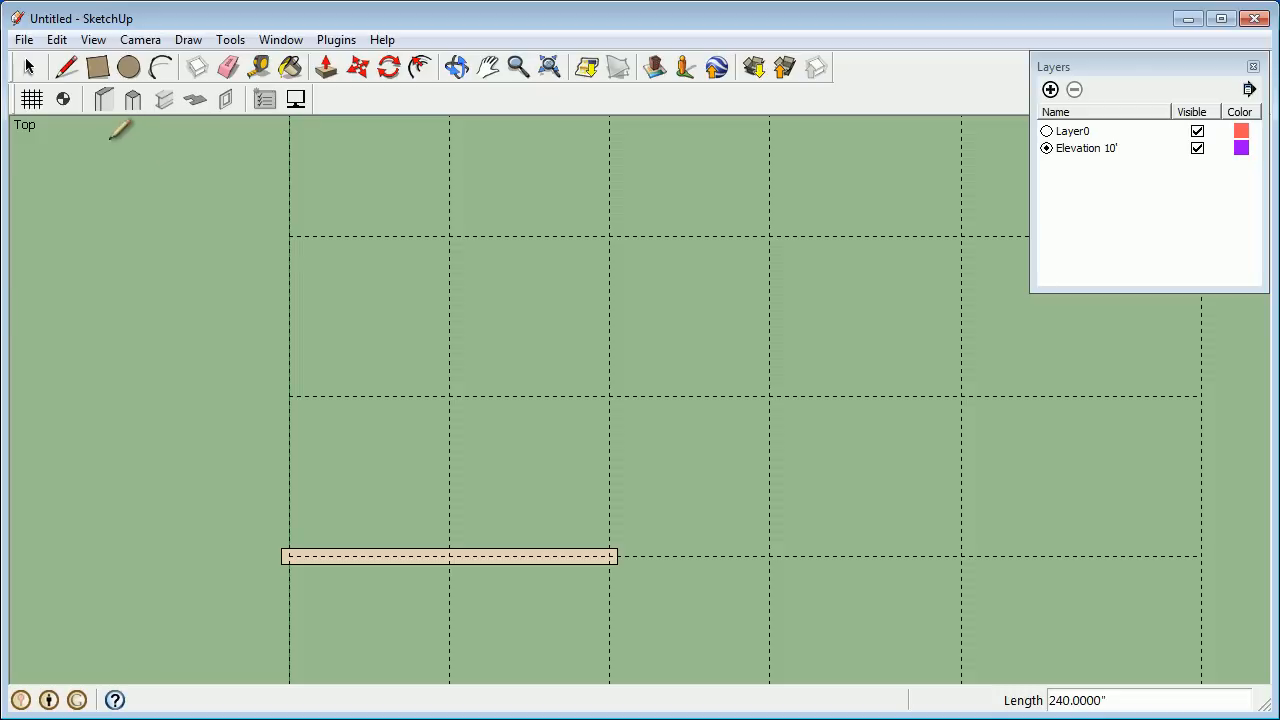
- Draw a second Generic wall with thickness 1', 240" long, on the next horizontal guide above the first wall
left_click(104, 100)
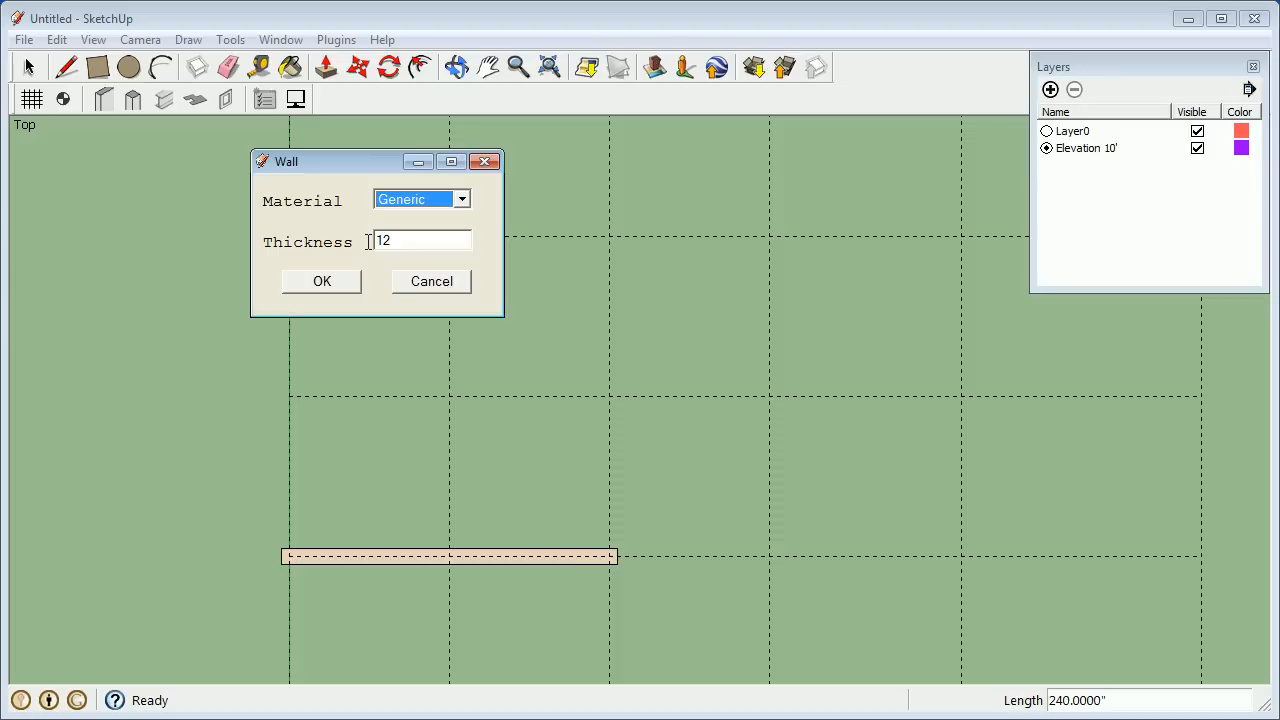
double_click(370, 240)
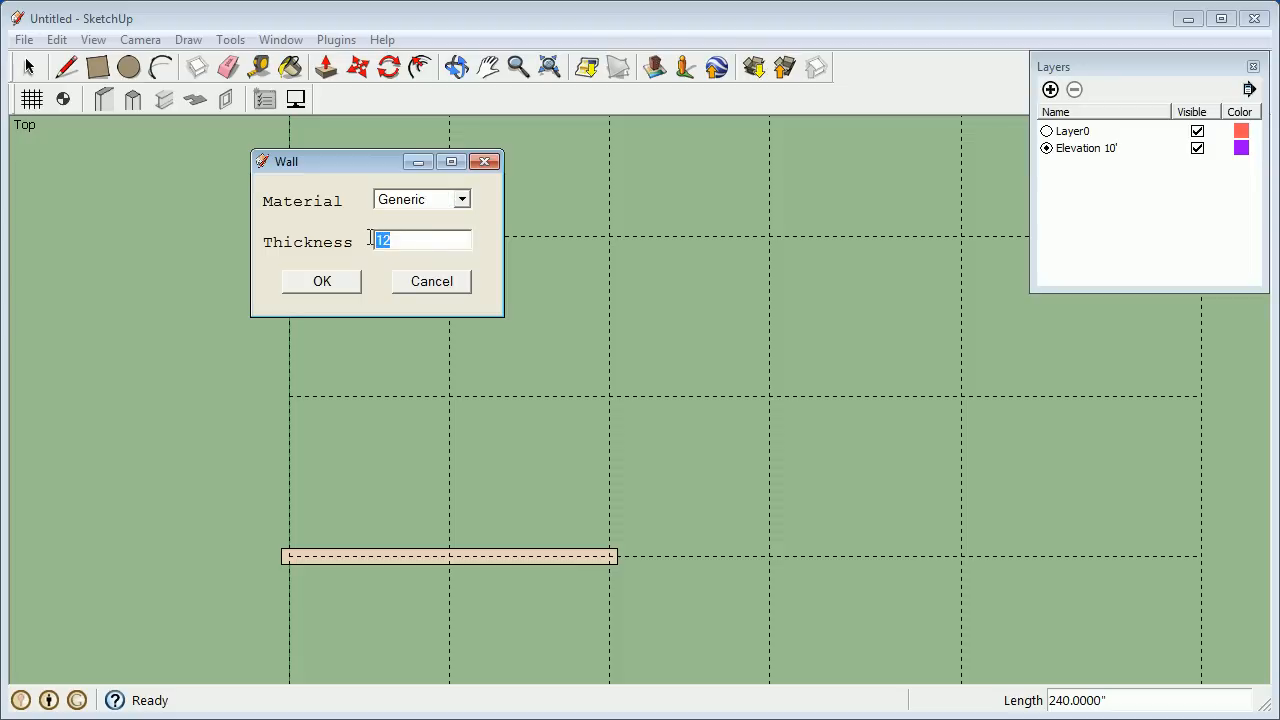
type("12\"")
key("BackSpace")
key("BackSpace")
key("BackSpace")
type("1")
left_click(342, 283)
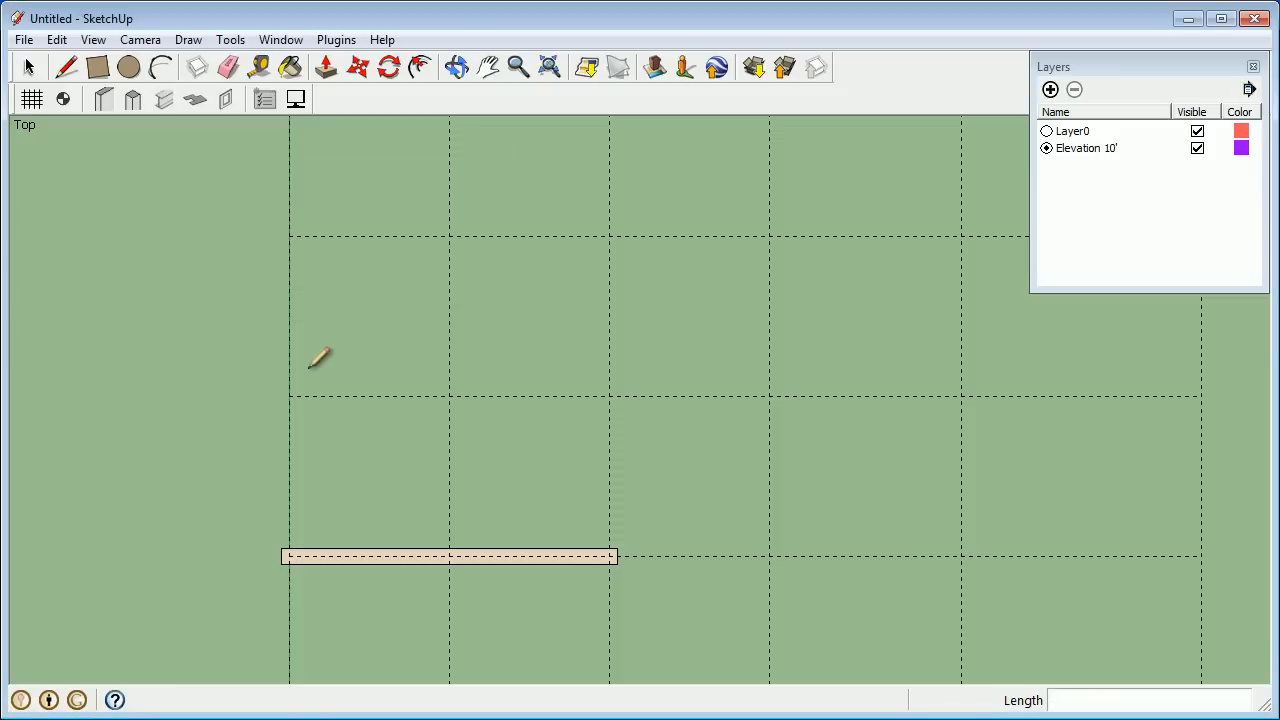
left_click(291, 395)
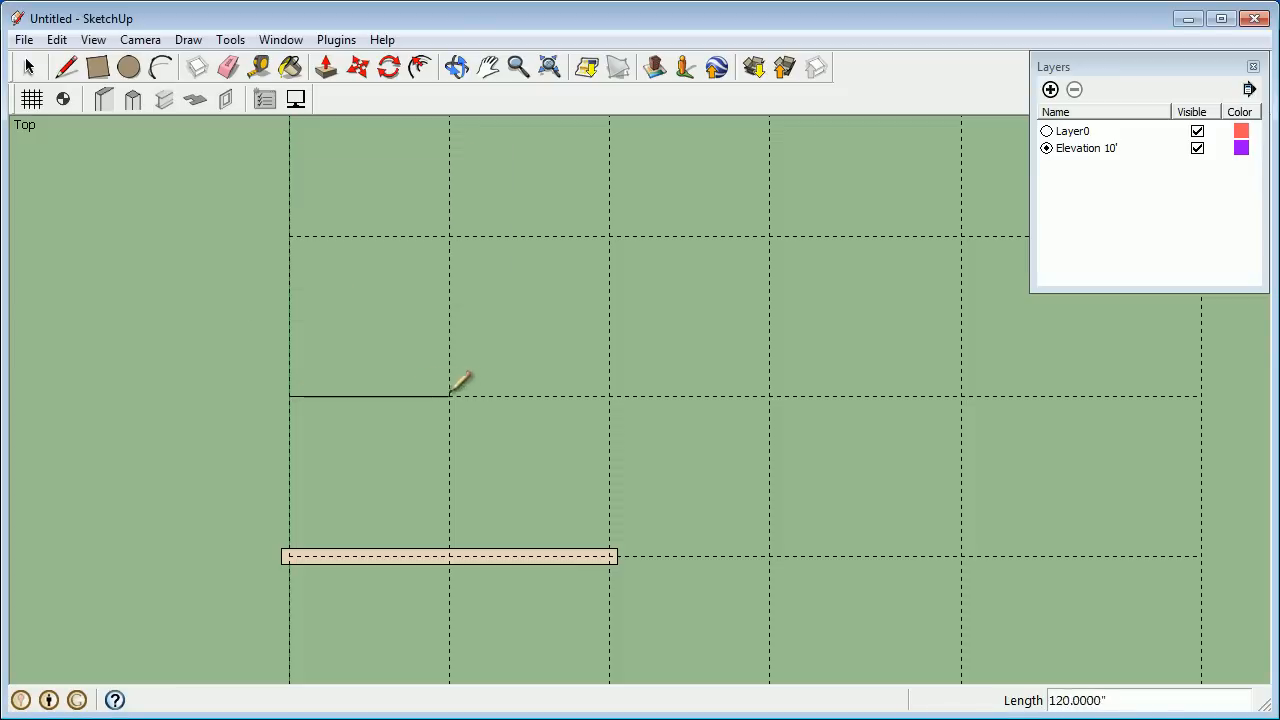
left_click(609, 396)
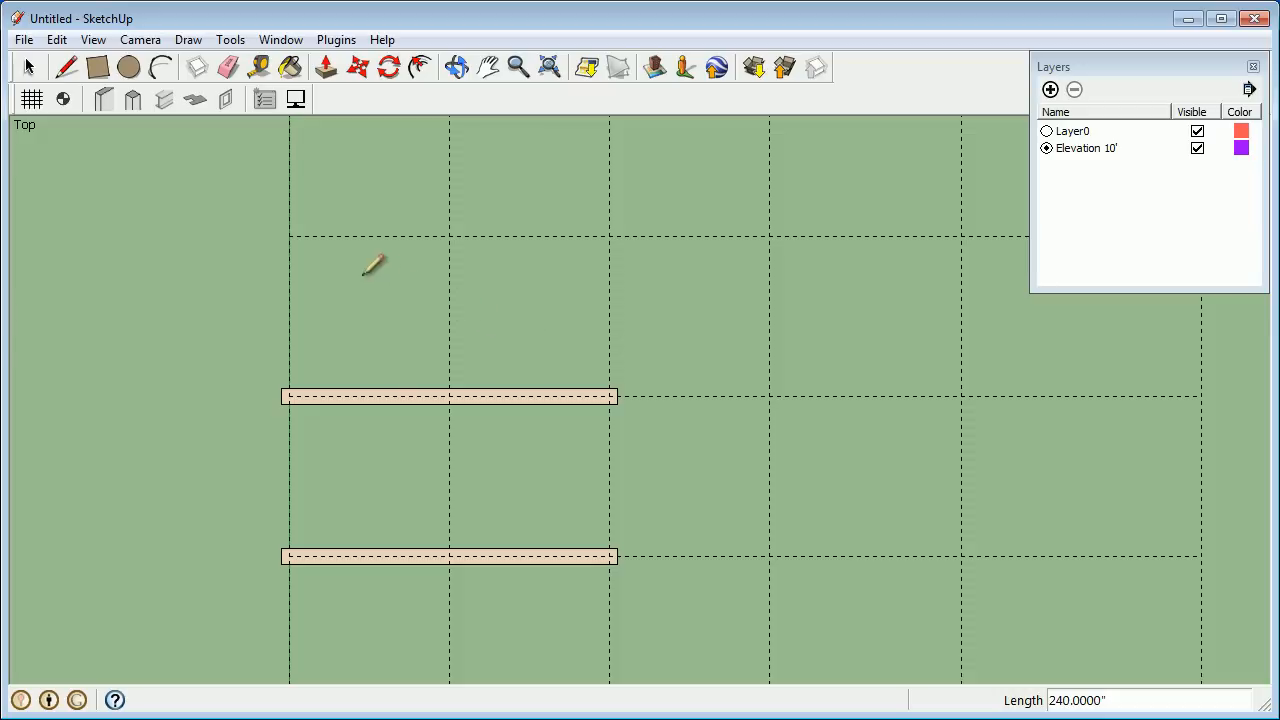
- Place a rectangular Concrete column with breadth 300mm and depth 1' where the second vertical guide meets the uppermost horizontal guide
left_click(141, 101)
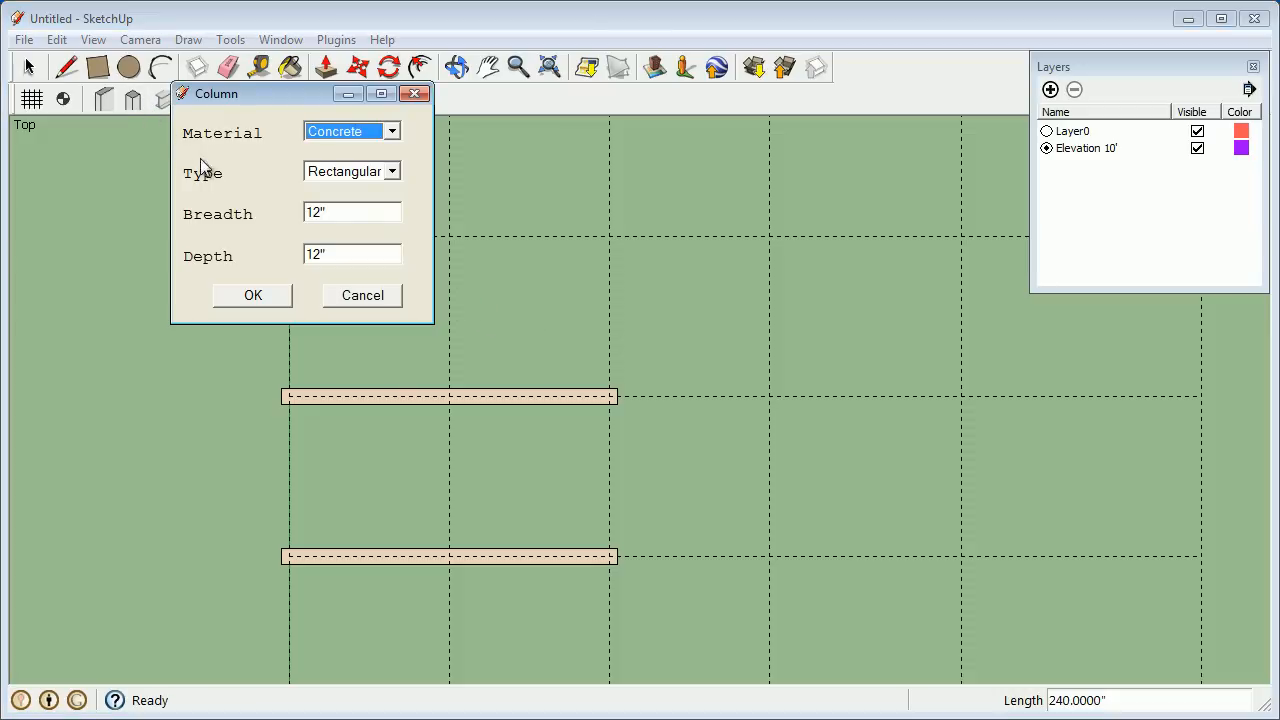
left_click_drag(330, 212, 304, 212)
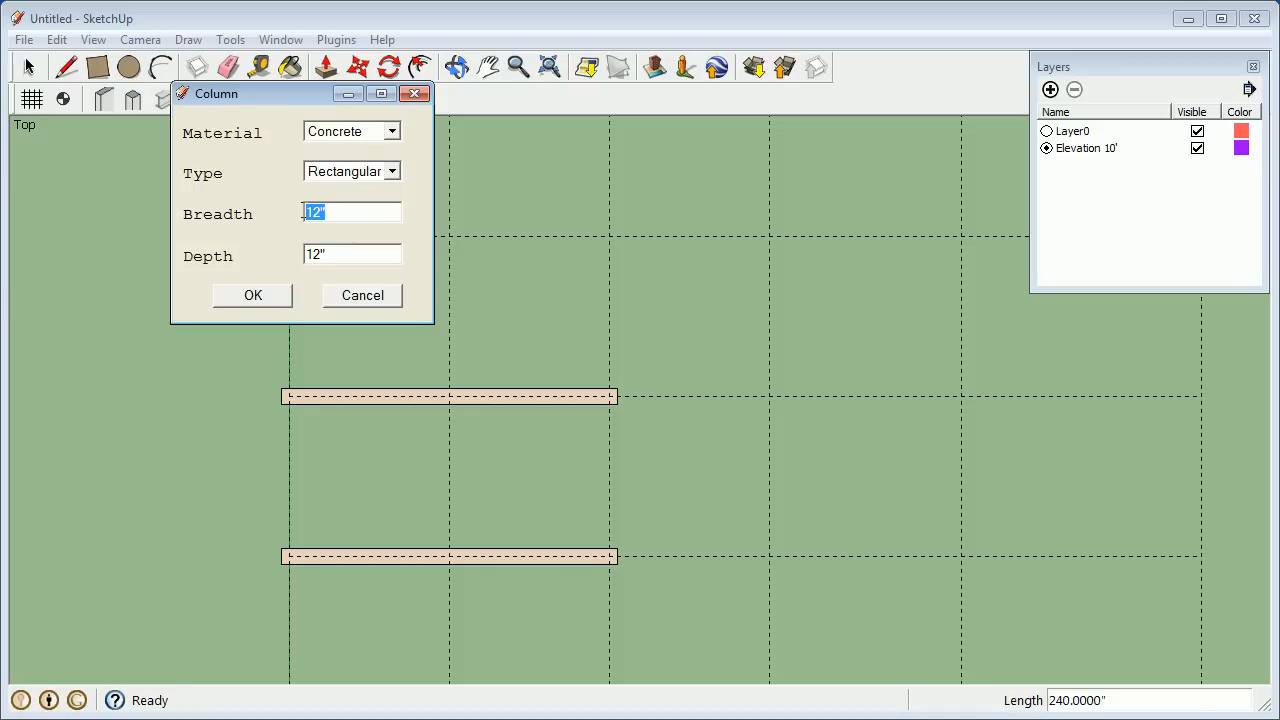
type("300mm")
left_click_drag(330, 254, 309, 253)
type("1'")
left_click(266, 295)
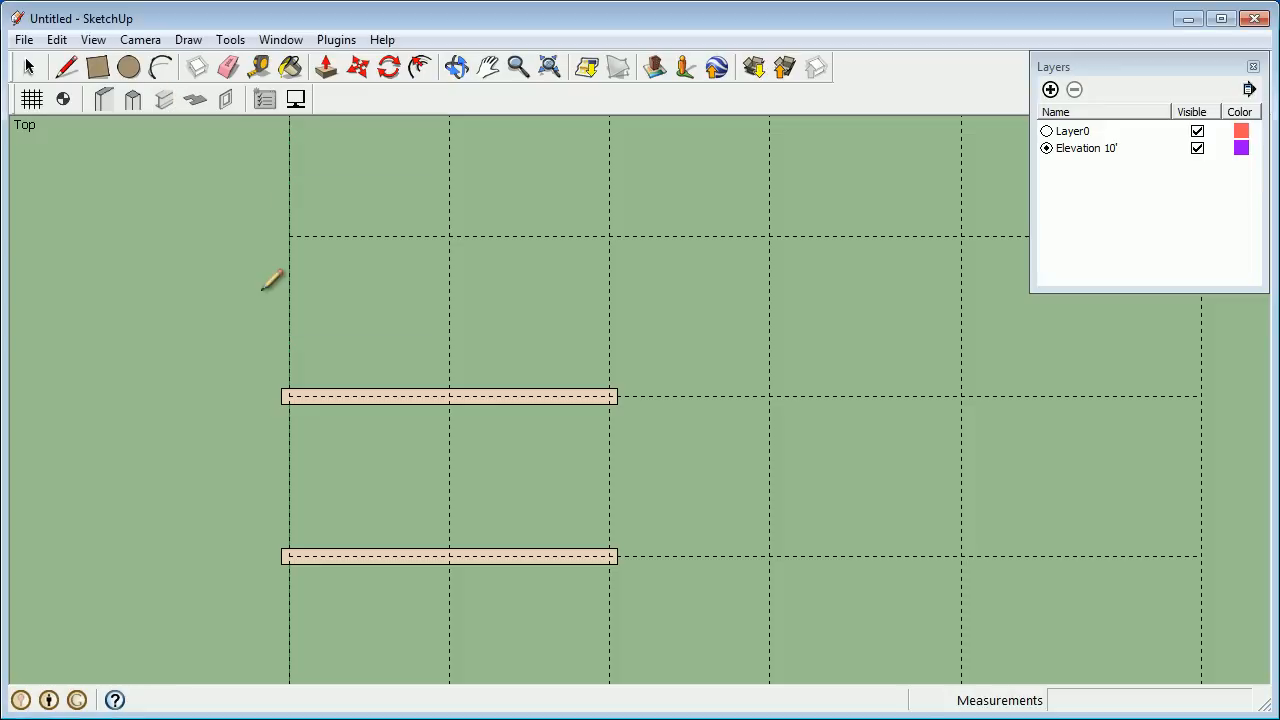
left_click(449, 236)
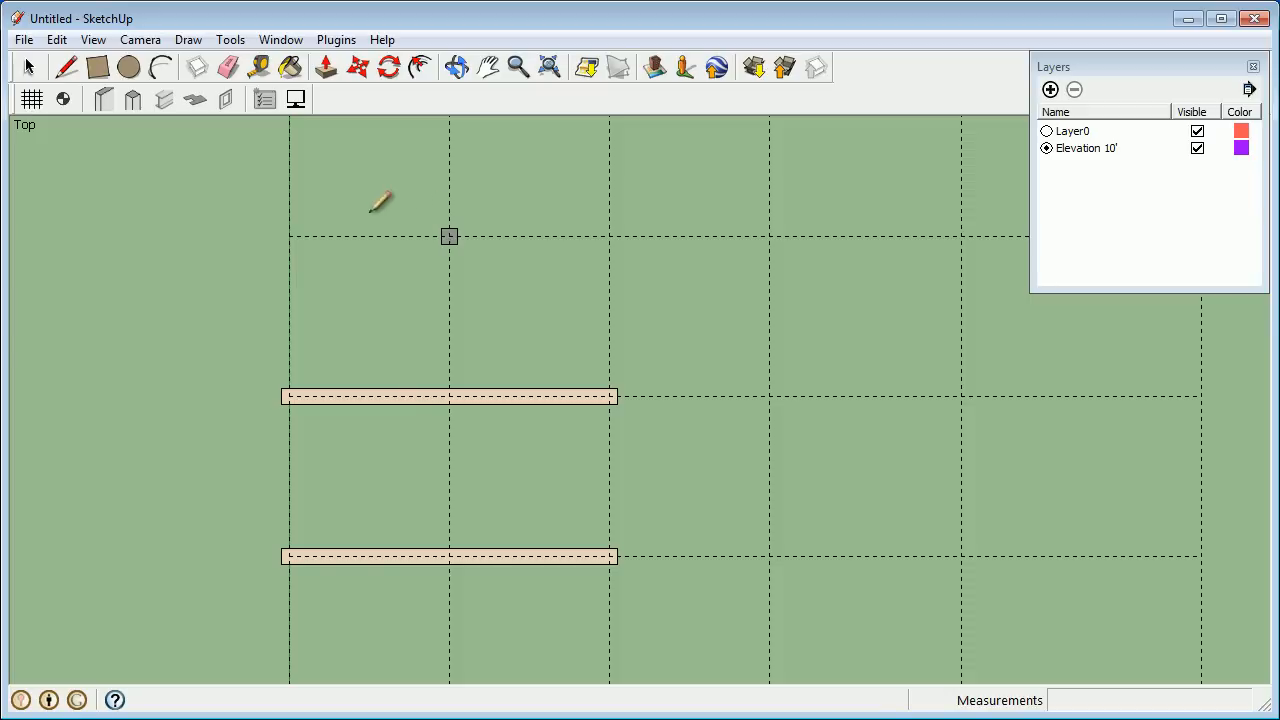
- Place another rectangular Concrete column, 30cm by 30cm, at the next guide intersection to the right of the first column
left_click(133, 101)
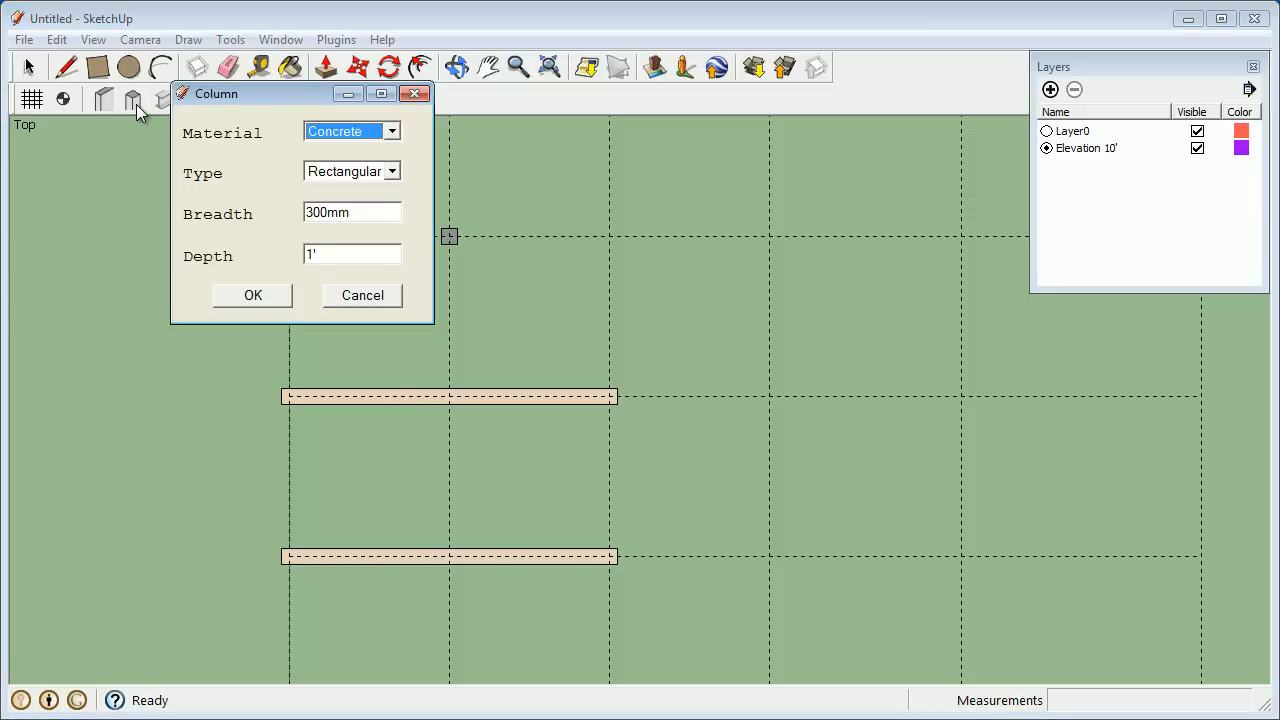
left_click(356, 212)
left_click_drag(356, 212, 307, 213)
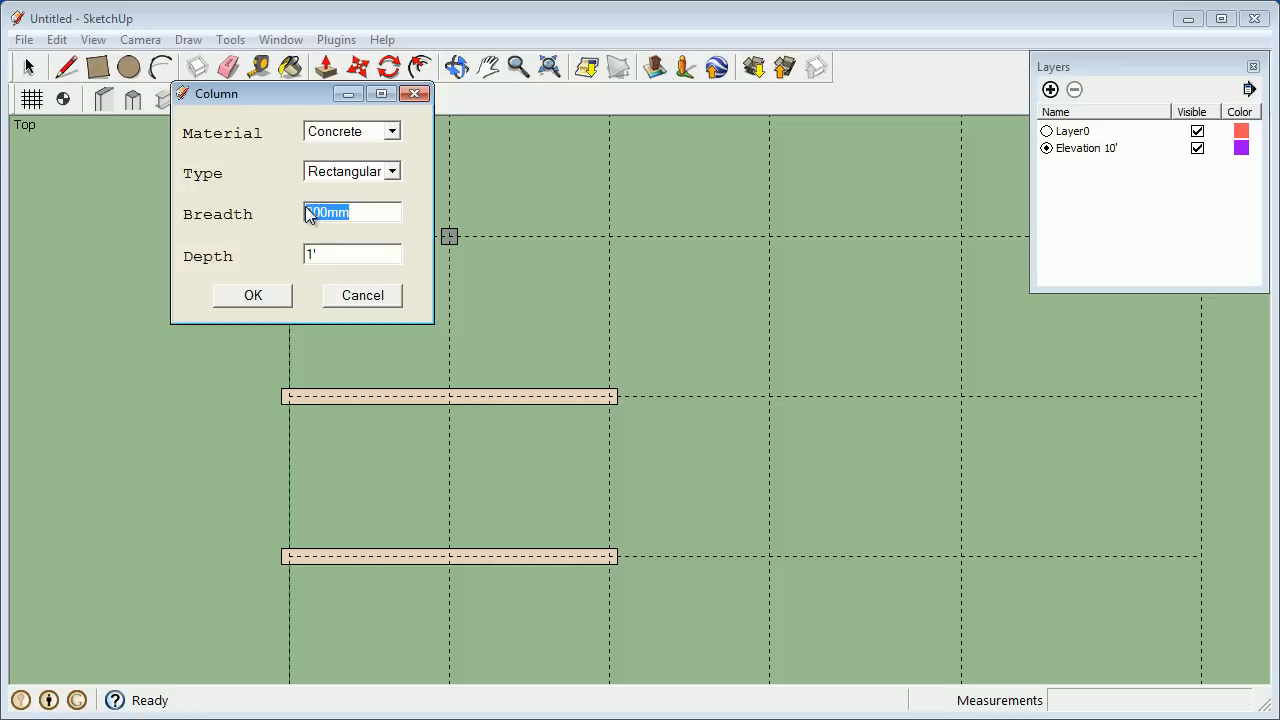
type("30cm")
left_click_drag(331, 252, 301, 257)
type("30")
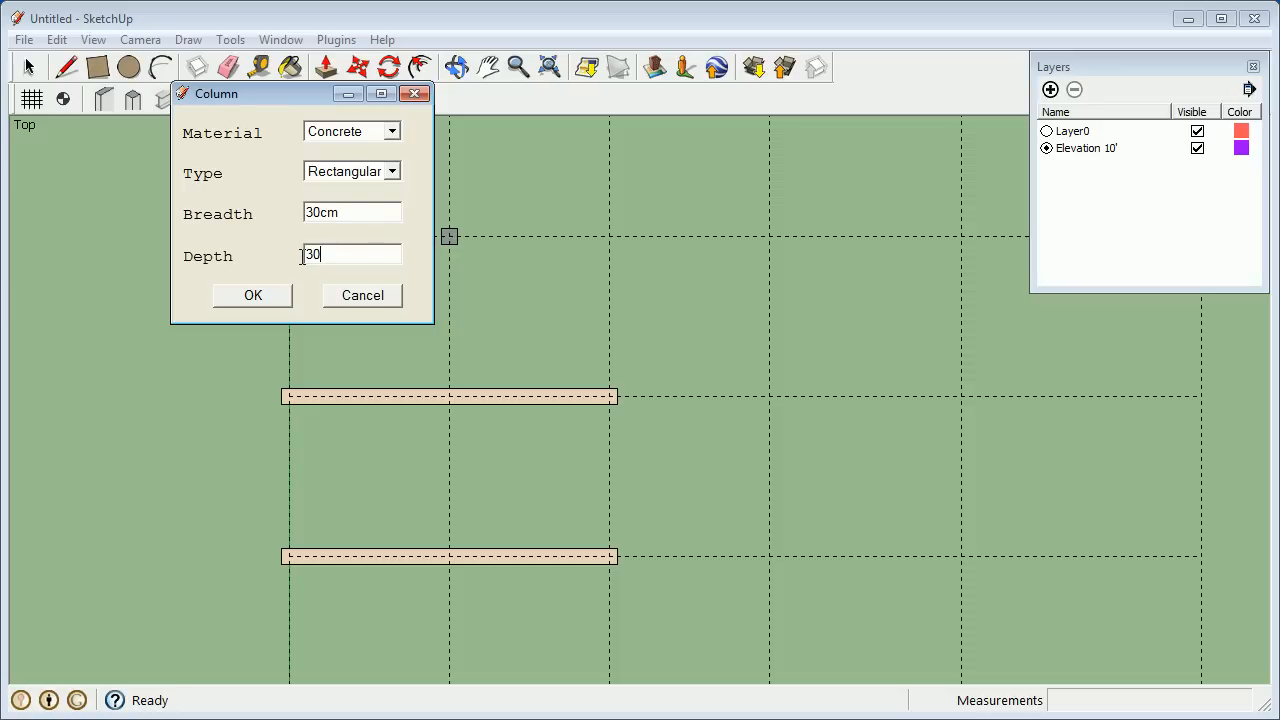
type("cm")
left_click(271, 294)
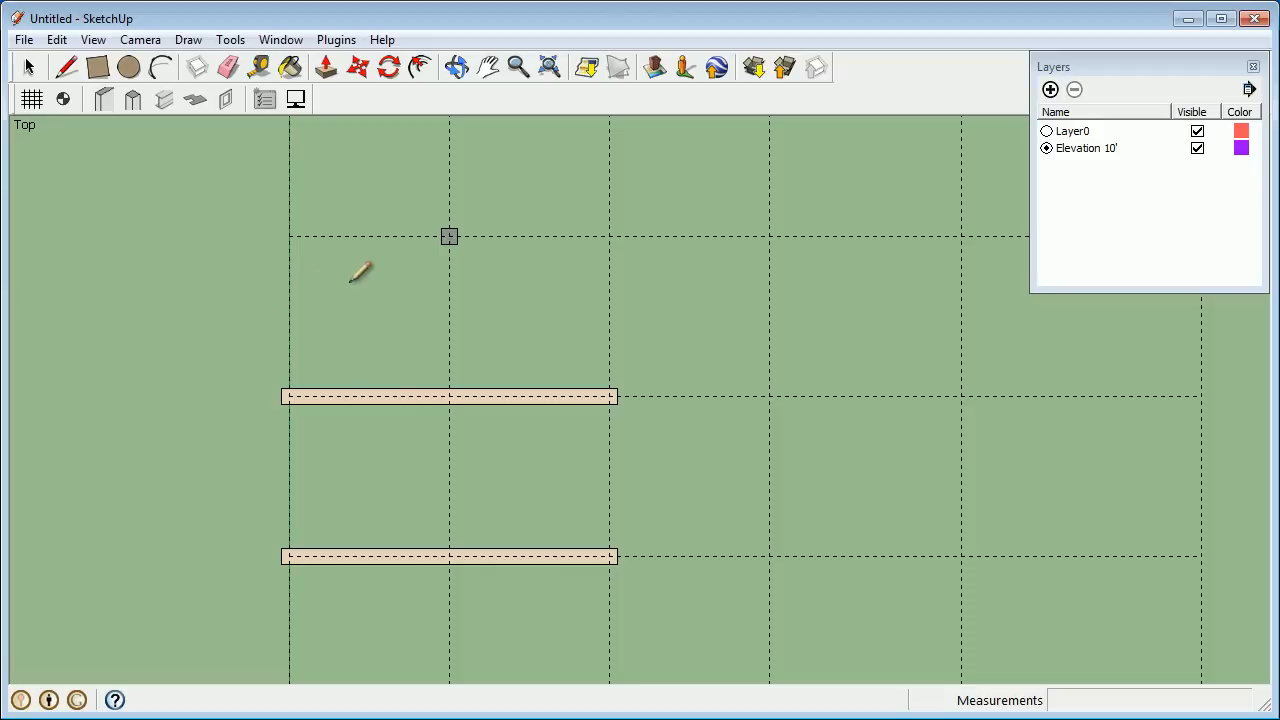
left_click(609, 236)
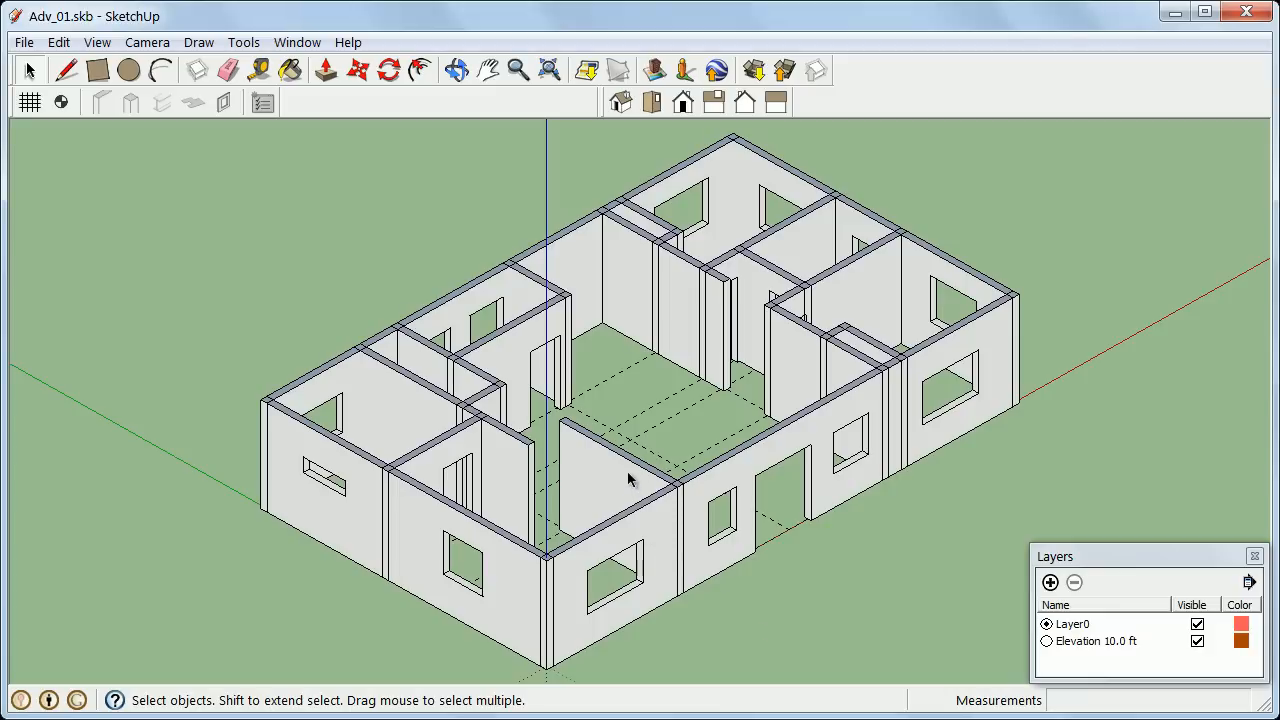
scroll(627, 465, "up", 6)
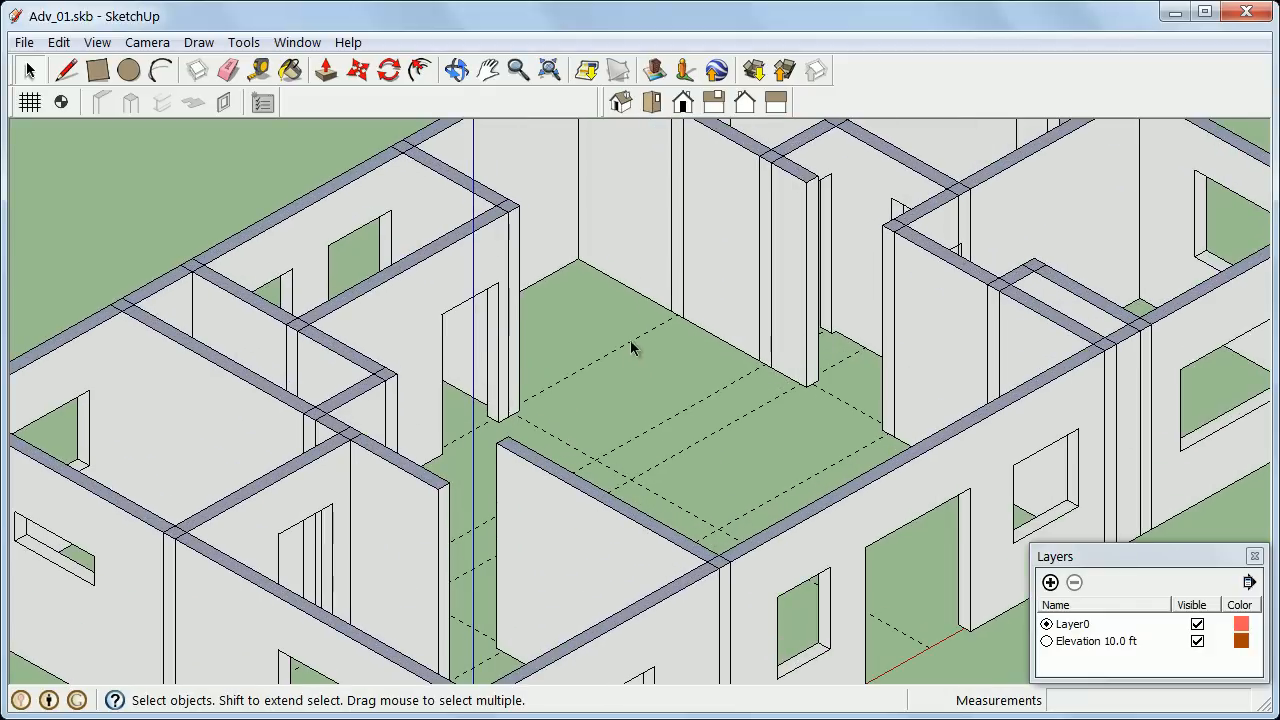
middle_click_drag(631, 347, 611, 434)
scroll(630, 153, "down", 2)
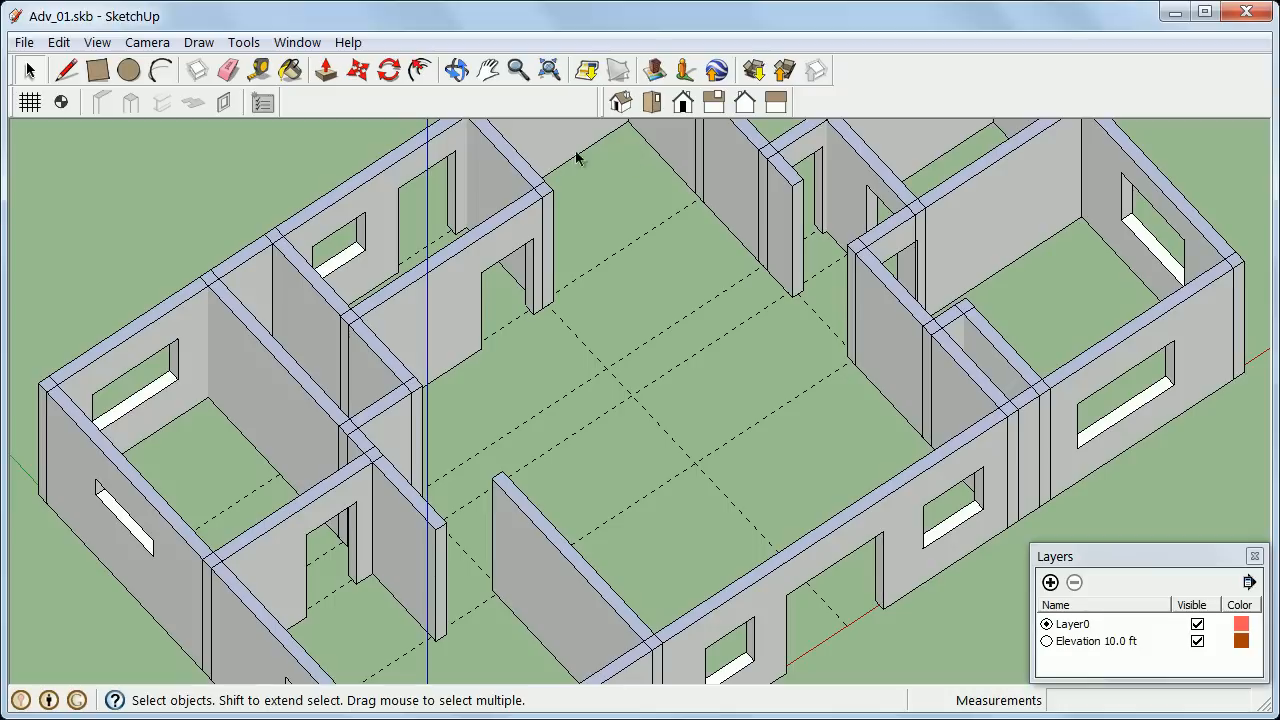
- Draw an L-shaped counter footprint from two adjoining rectangles, 12' 8" by about 2' 10" along the wall and about 6' 9" by 2'
left_click(103, 76)
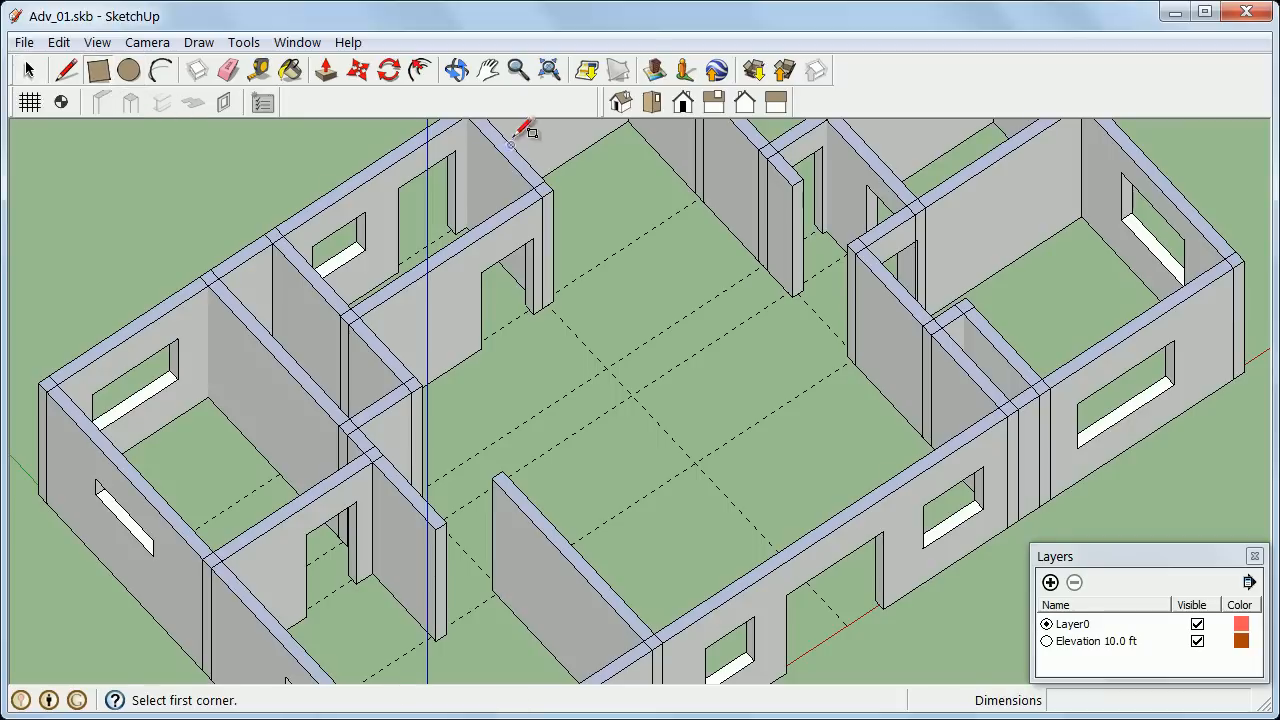
left_click(628, 121)
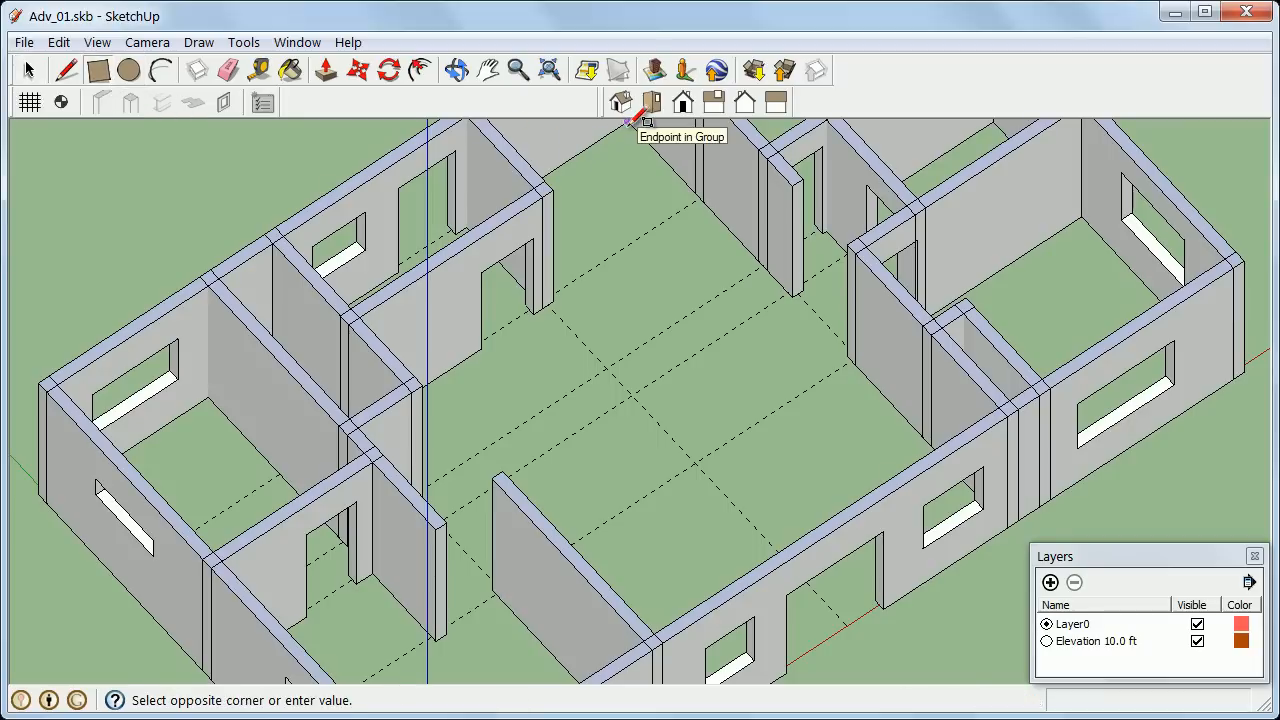
left_click(742, 322)
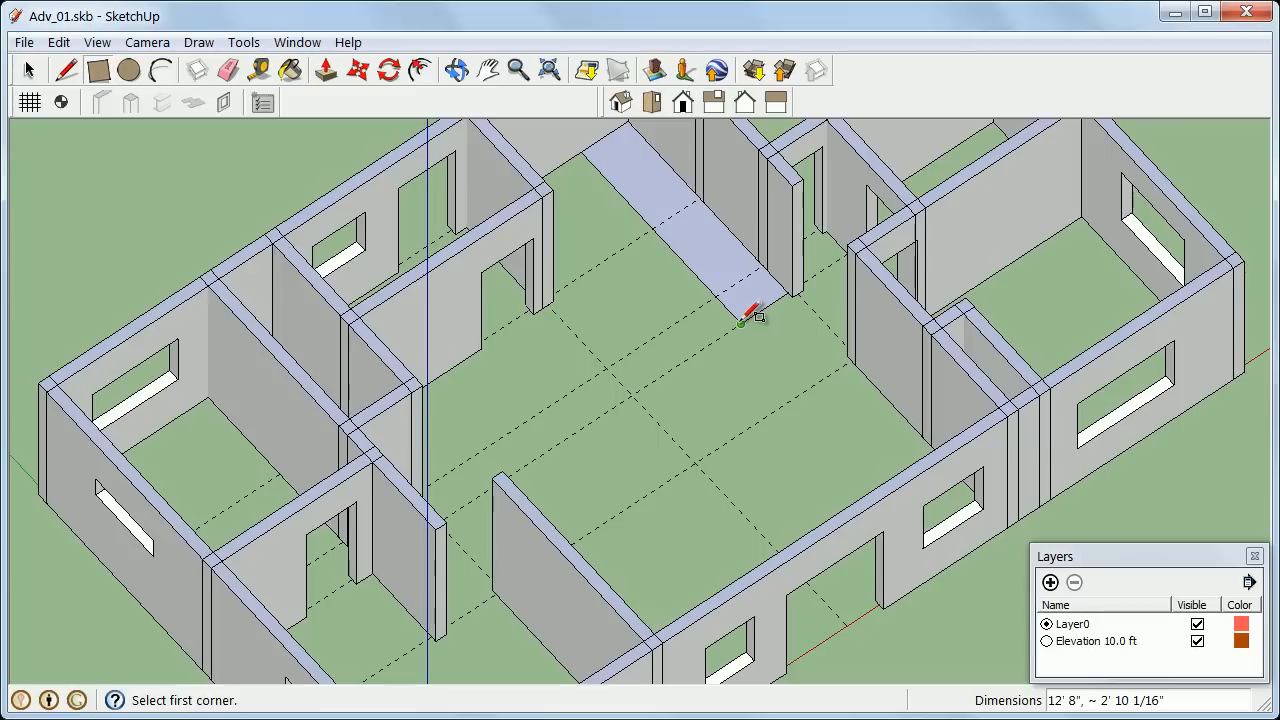
left_click(741, 323)
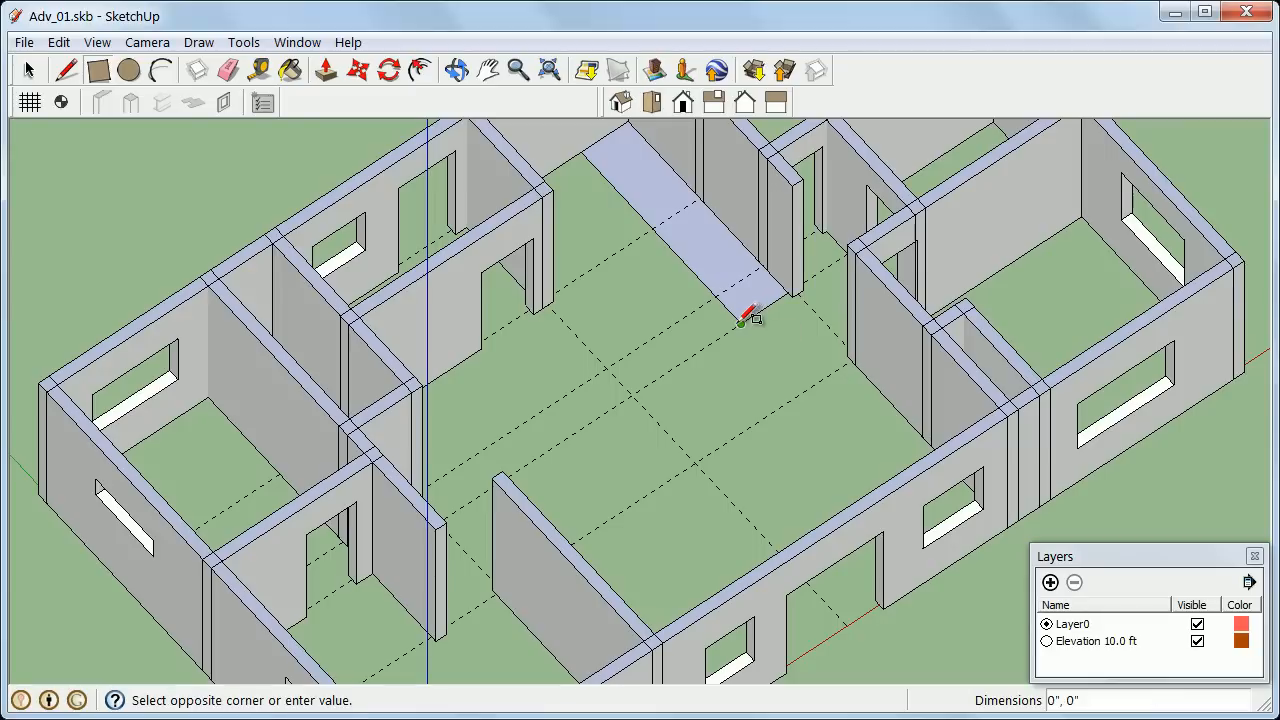
left_click(612, 363)
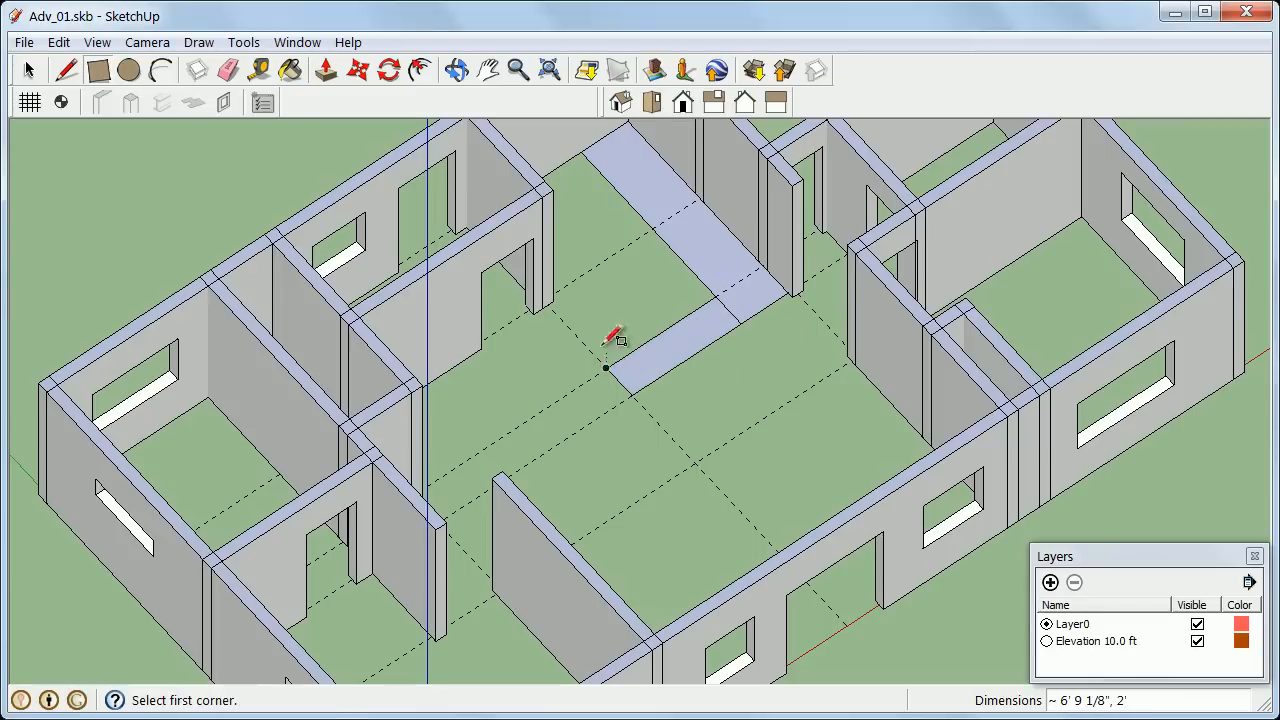
- Delete the dividing edge between the two rectangles to merge them into one L-shaped face
left_click(36, 78)
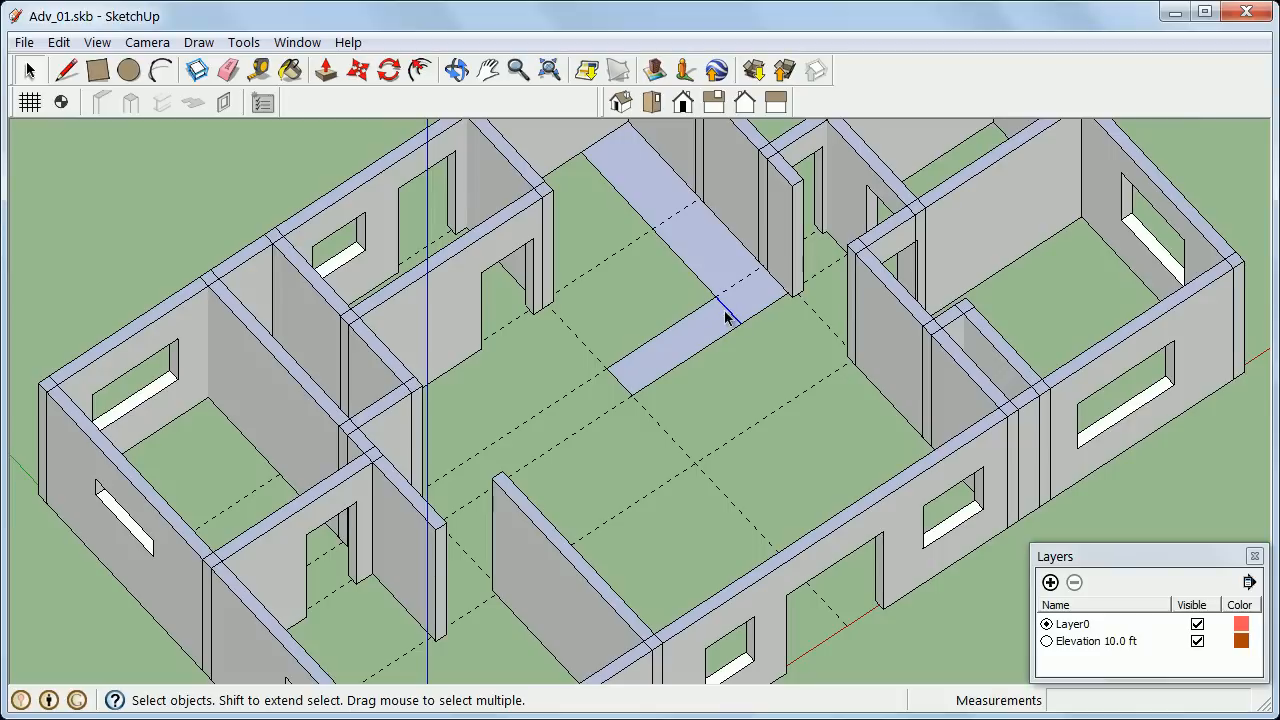
middle_click_drag(716, 368, 746, 286)
middle_click_drag(654, 314, 663, 282)
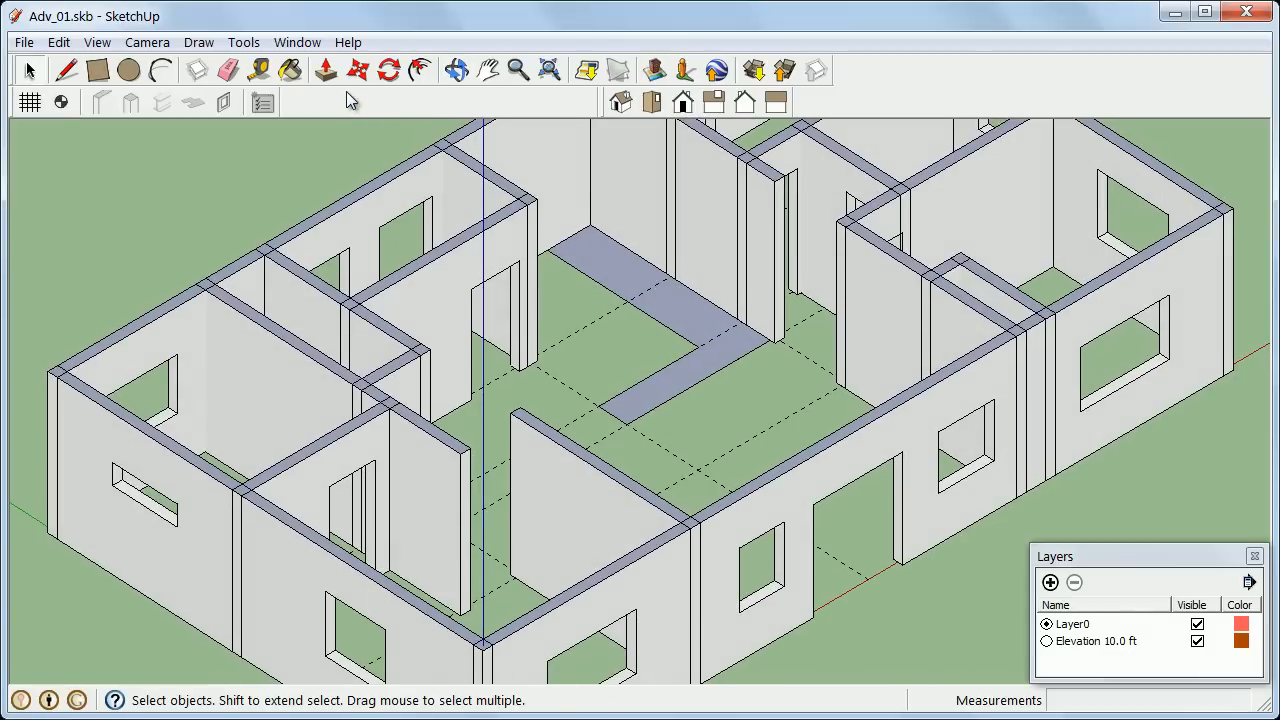
- Push/Pull the L-shaped face upward about 3' 7" to form a solid counter
left_click(327, 71)
left_click(621, 285)
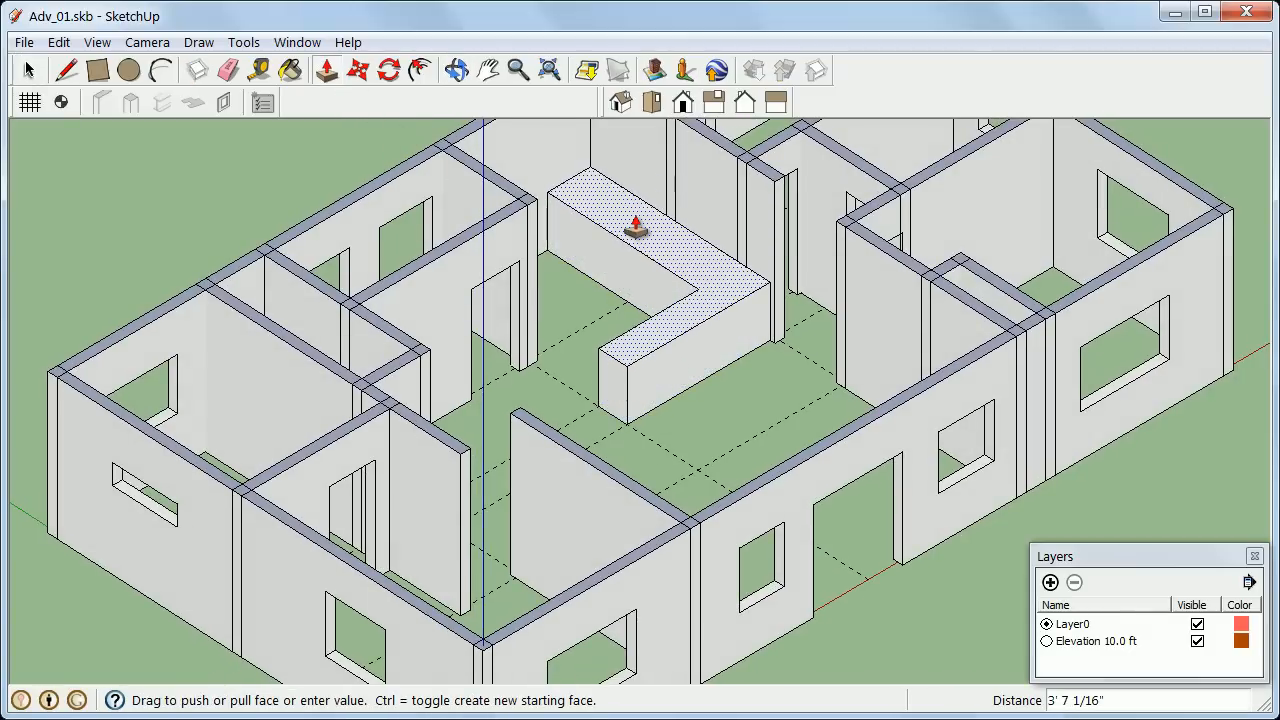
left_click(636, 226)
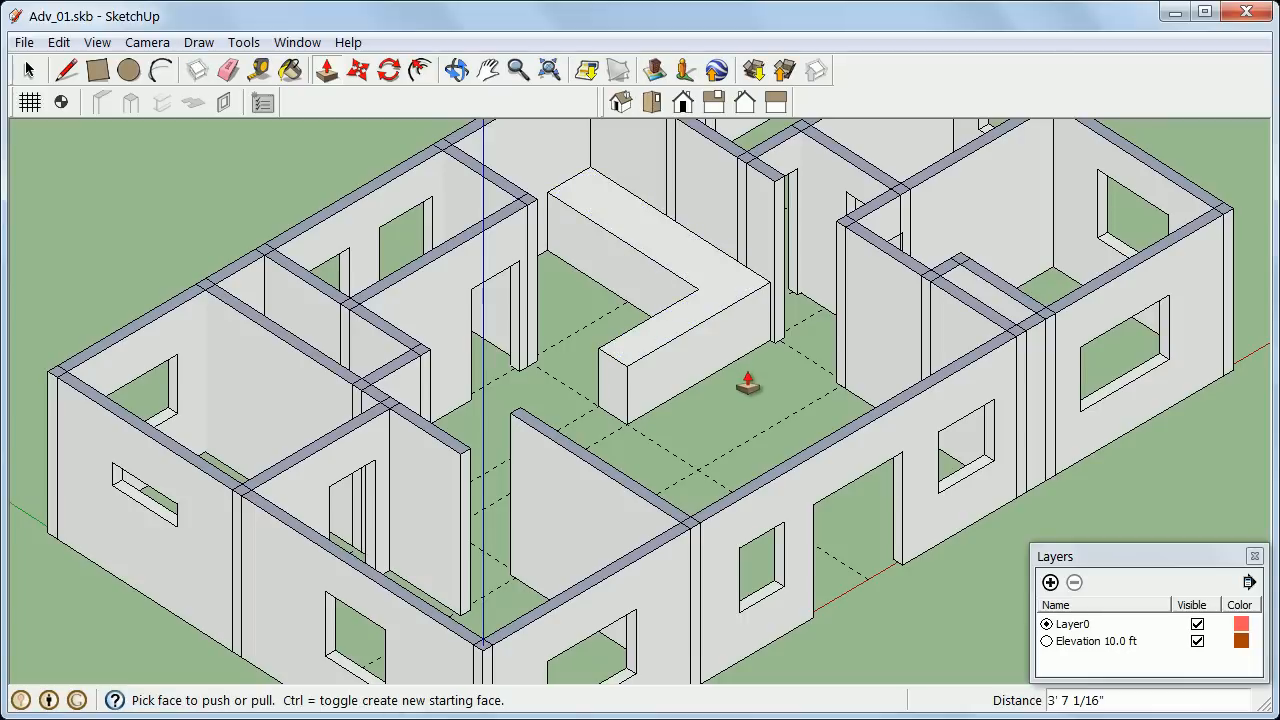
middle_click_drag(758, 405, 697, 356)
key("p")
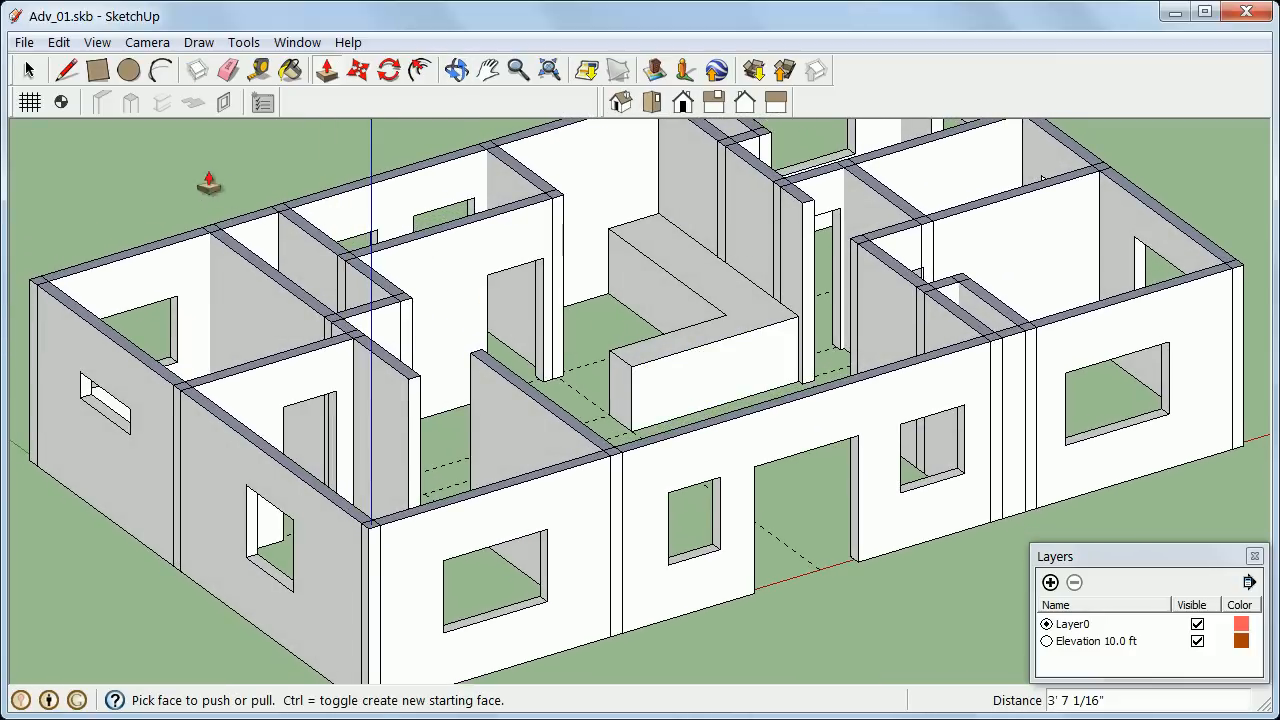
- Open the 3D Warehouse model library and search it for "sofa set"
left_click(33, 44)
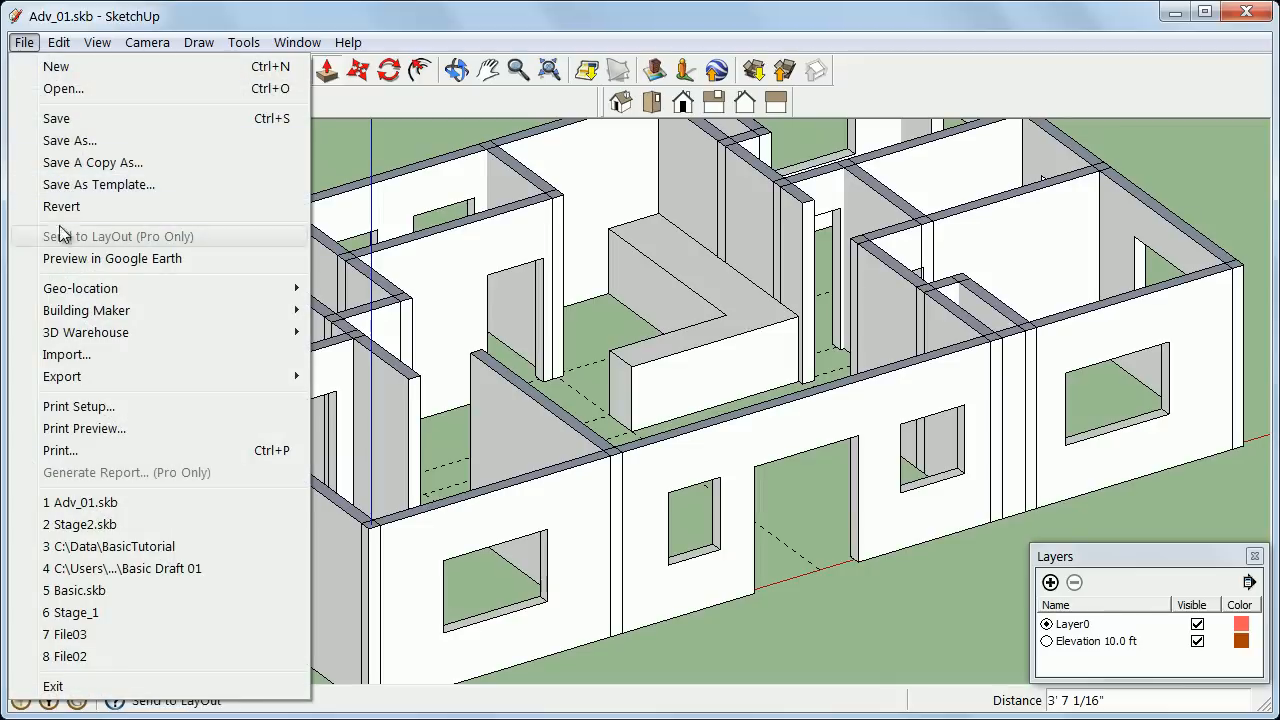
mouse_move(204, 342)
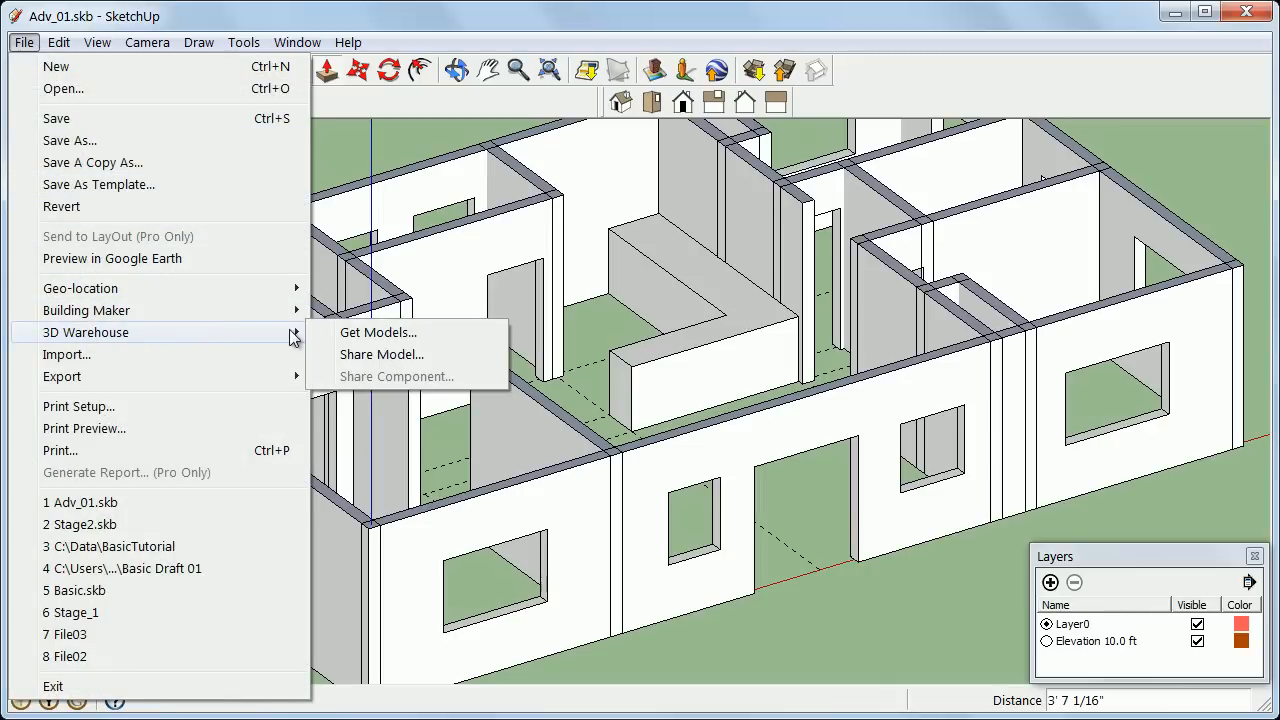
left_click(344, 333)
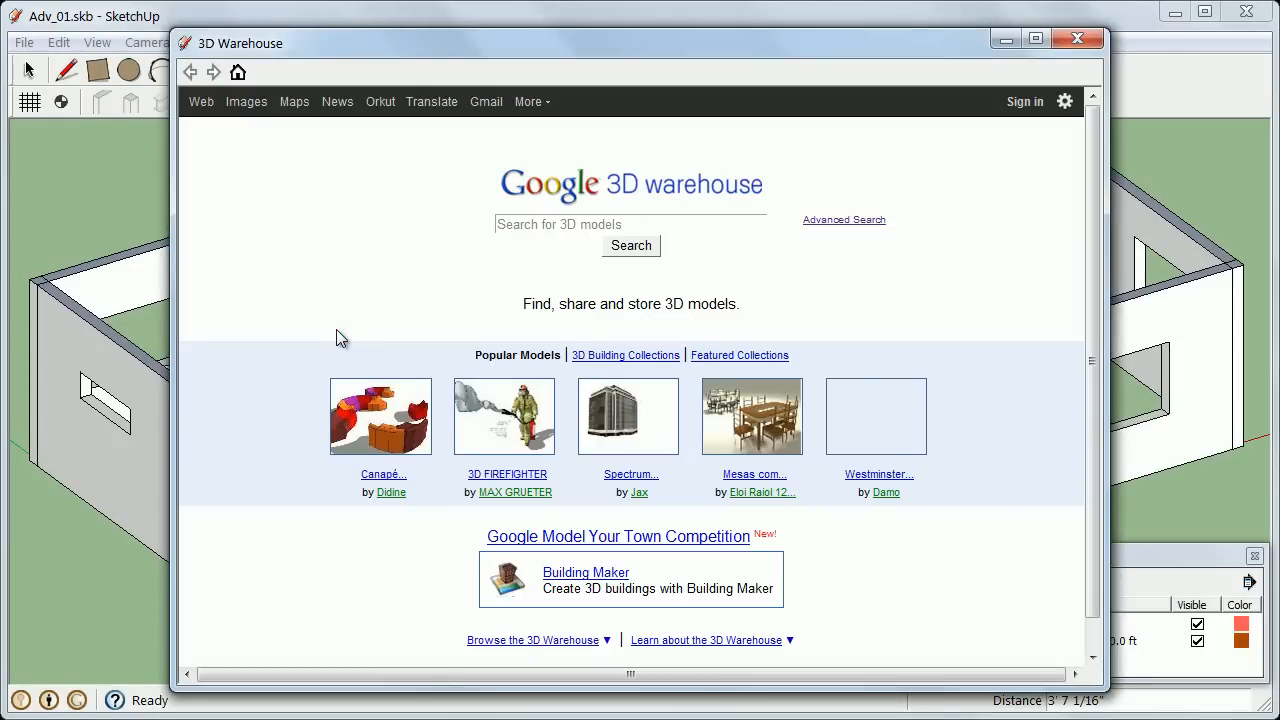
left_click(503, 225)
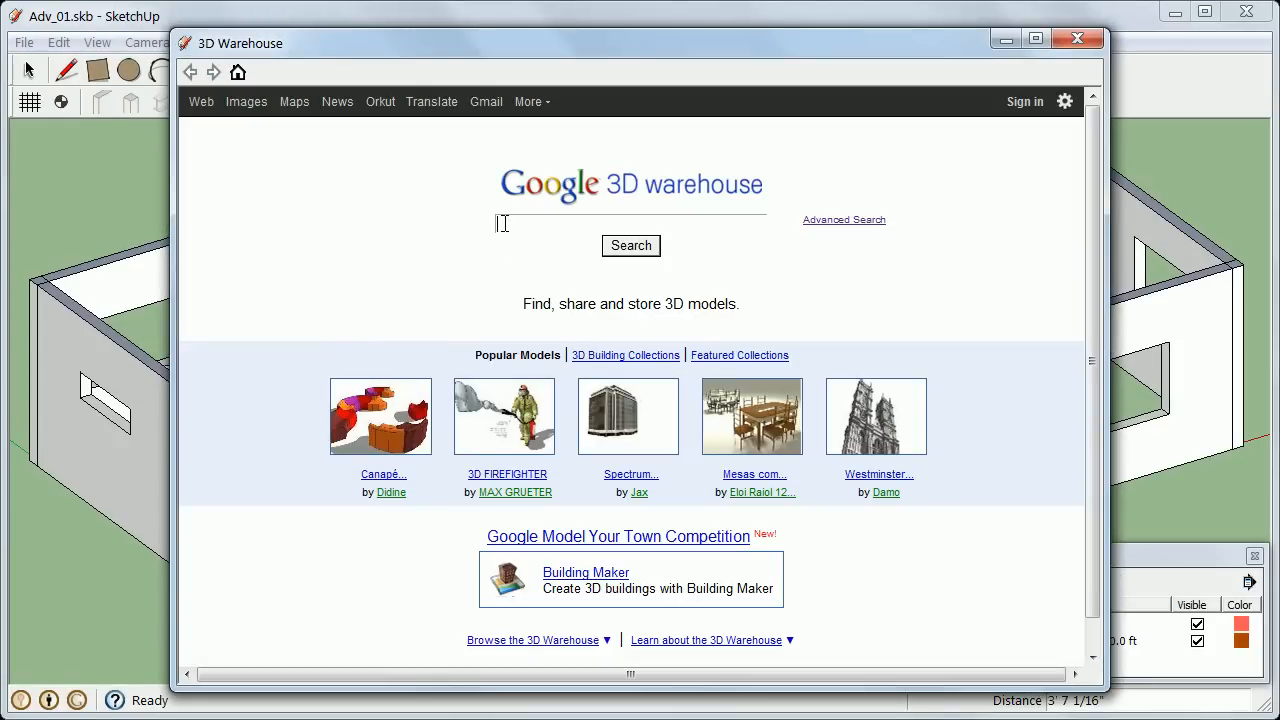
type("sofa set")
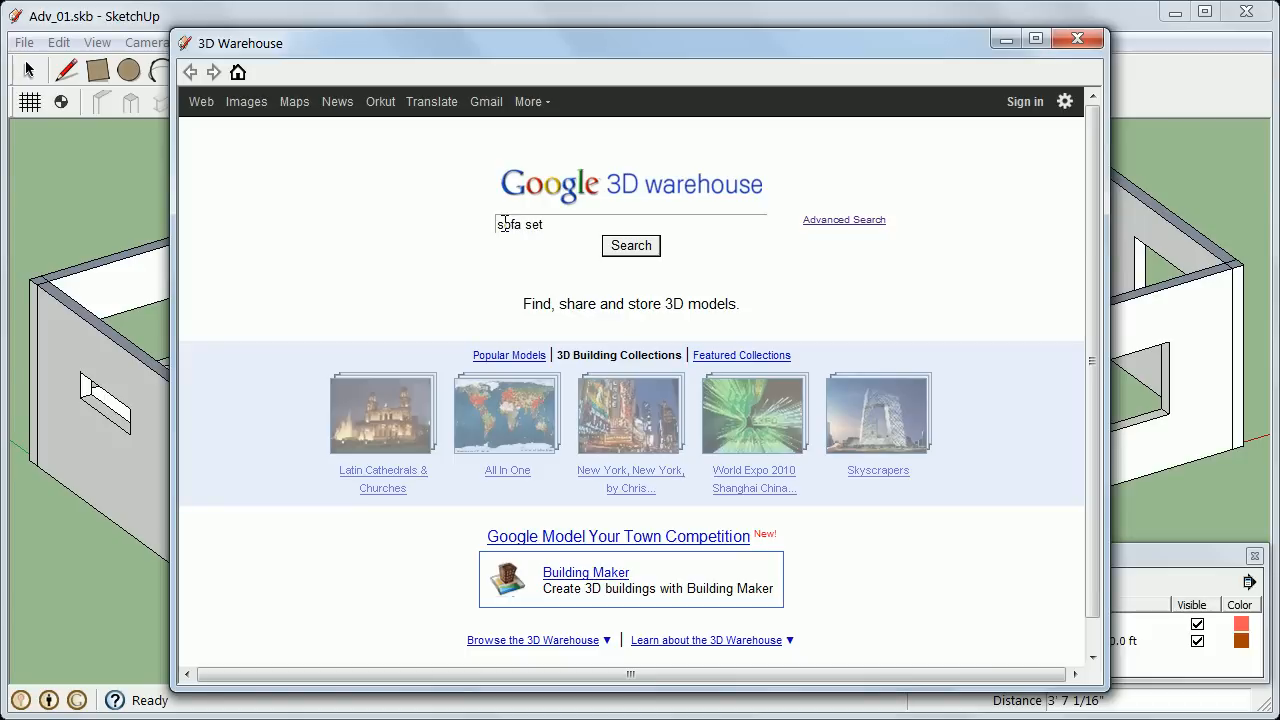
left_click(626, 246)
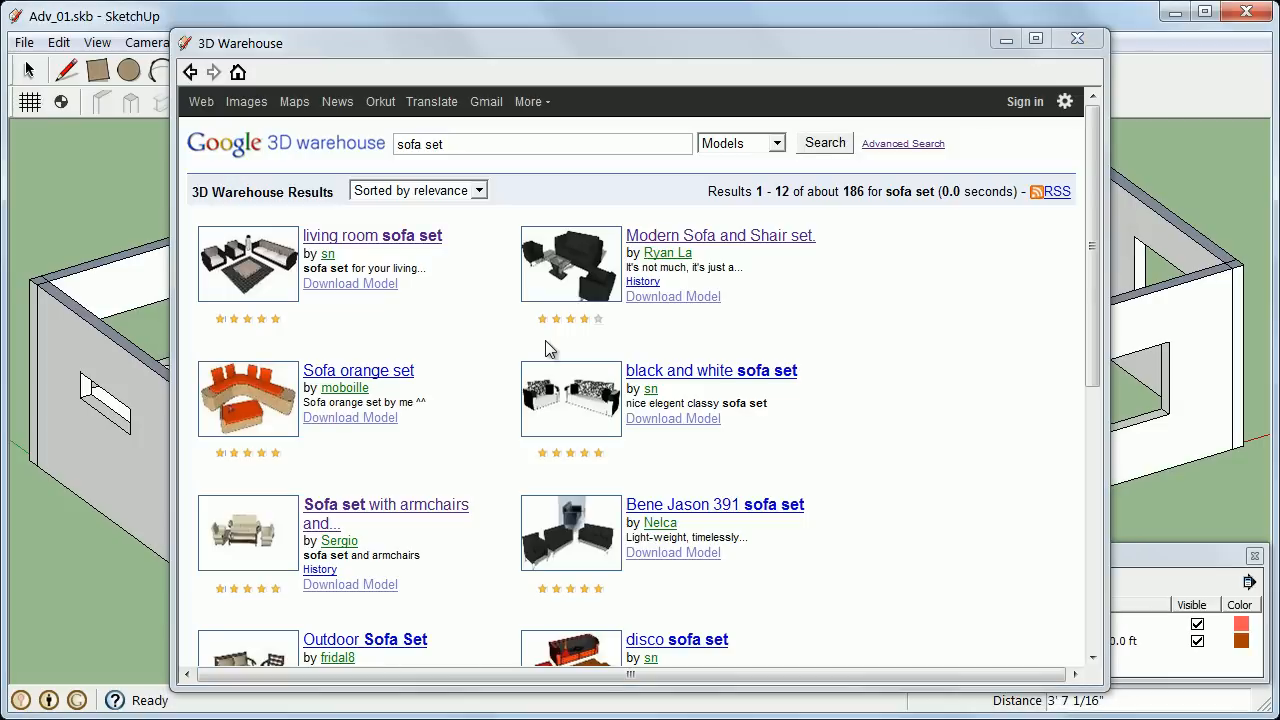
- Load "Sofa set with armchairs and coffee table" directly into the model and place it on the floor between the counter and the front wall
left_click(386, 510)
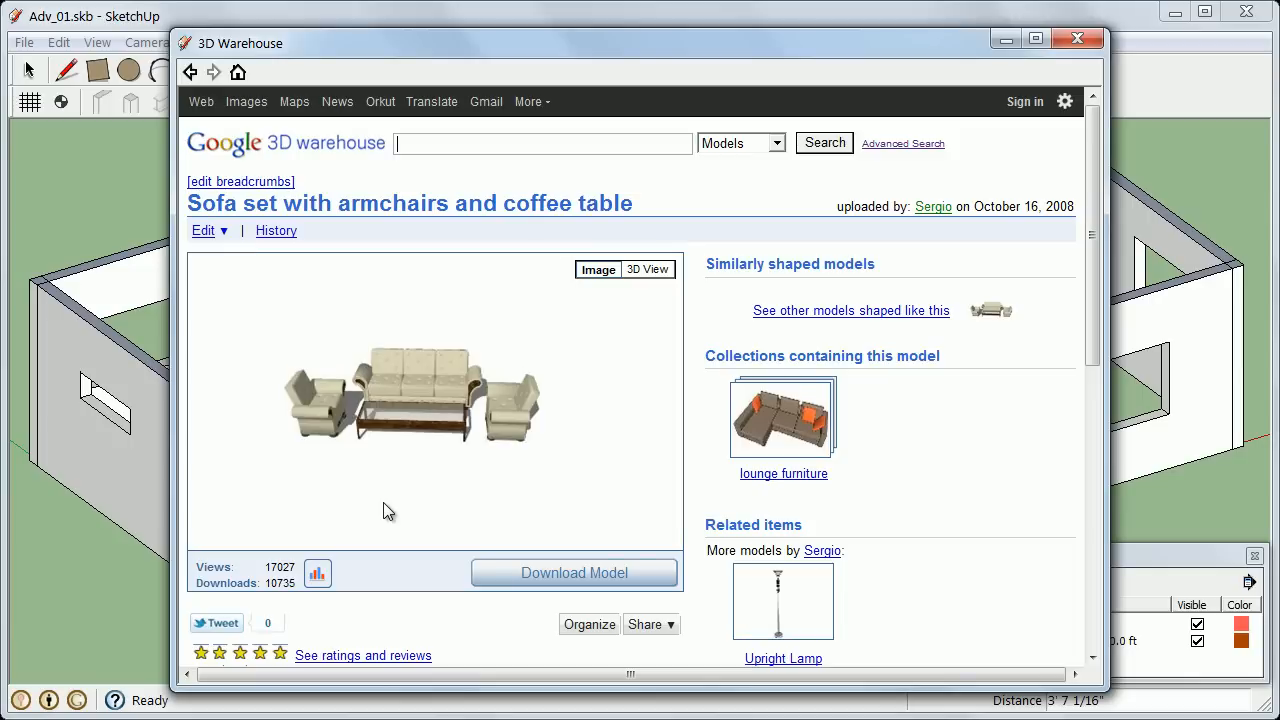
left_click(525, 580)
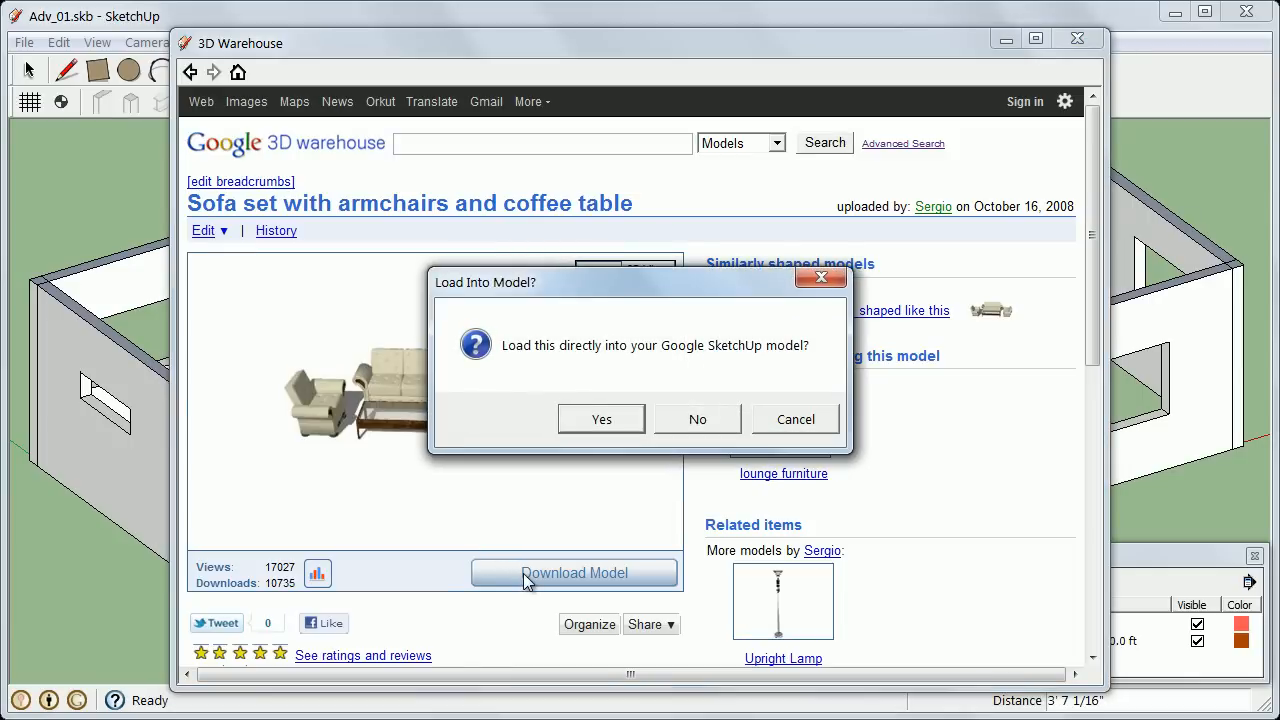
left_click(601, 419)
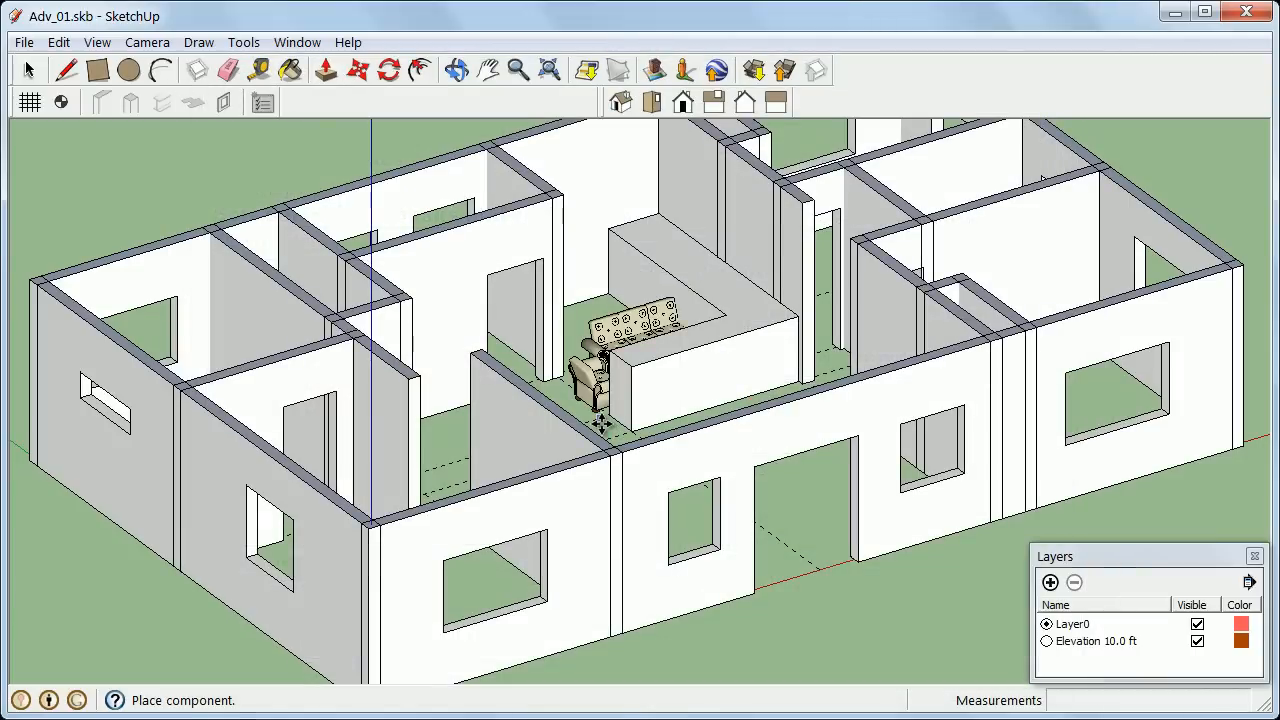
left_click(620, 451)
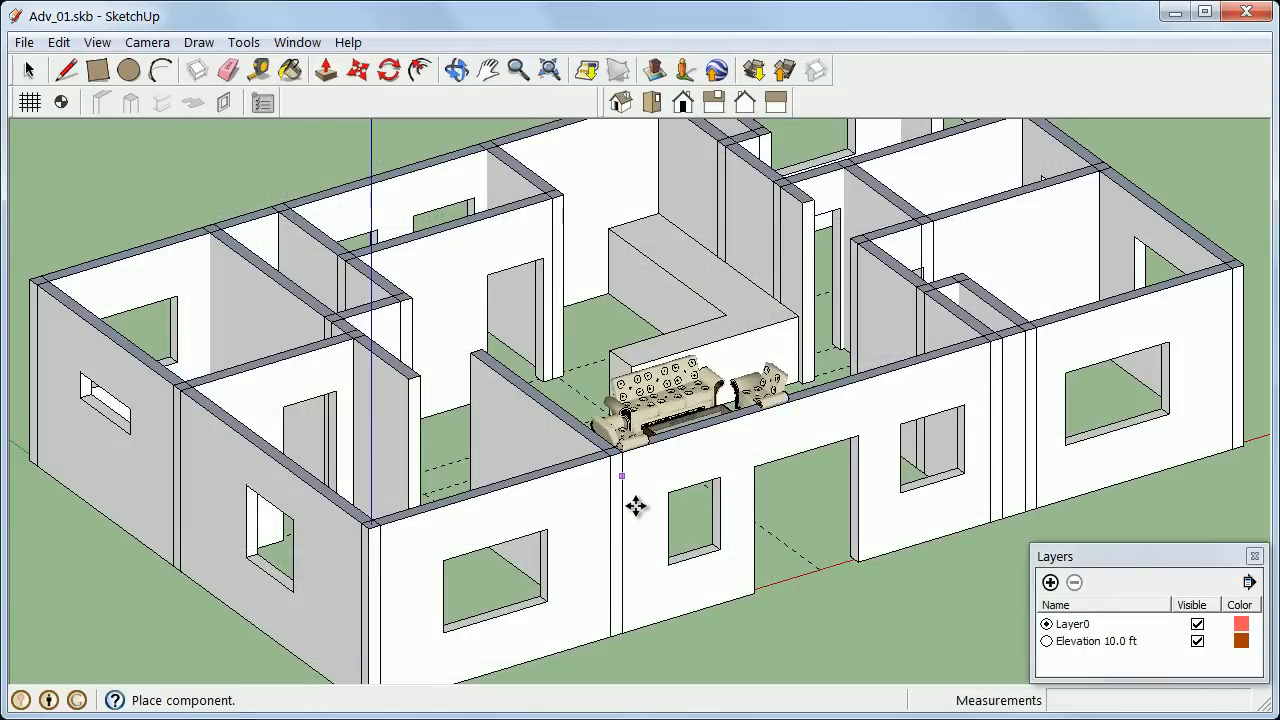
middle_click_drag(634, 506, 622, 675)
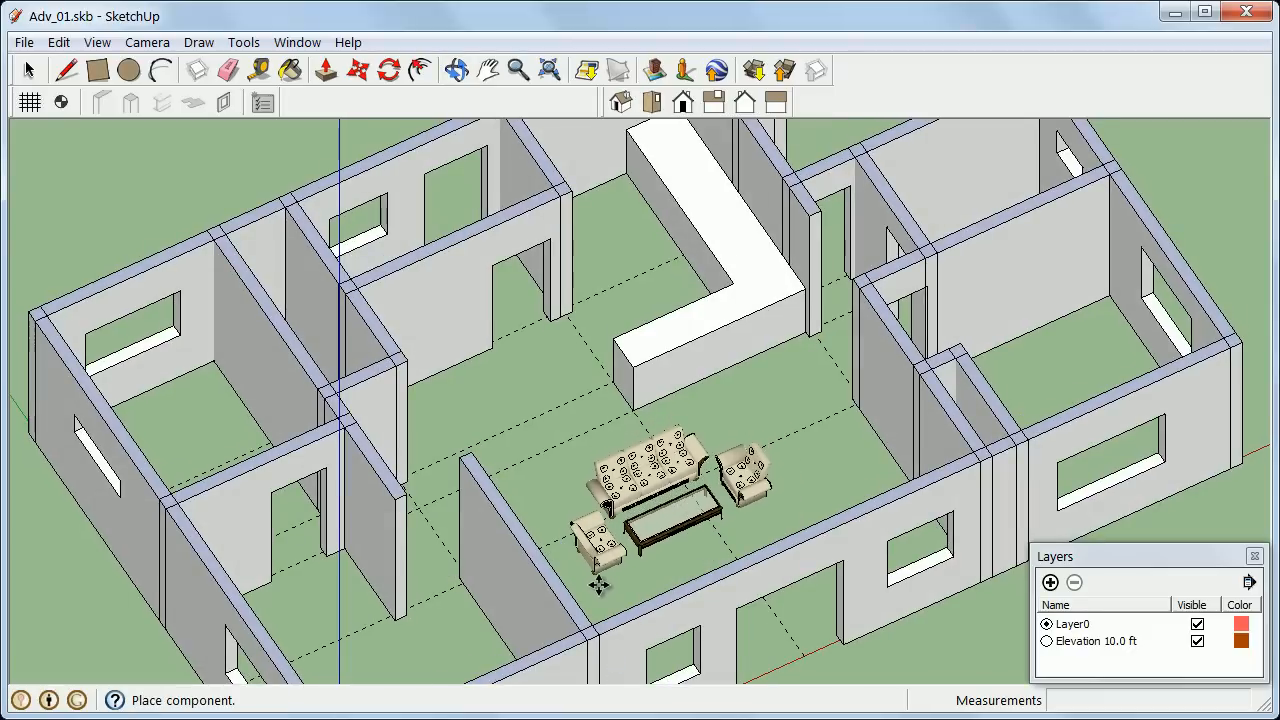
left_click(597, 590)
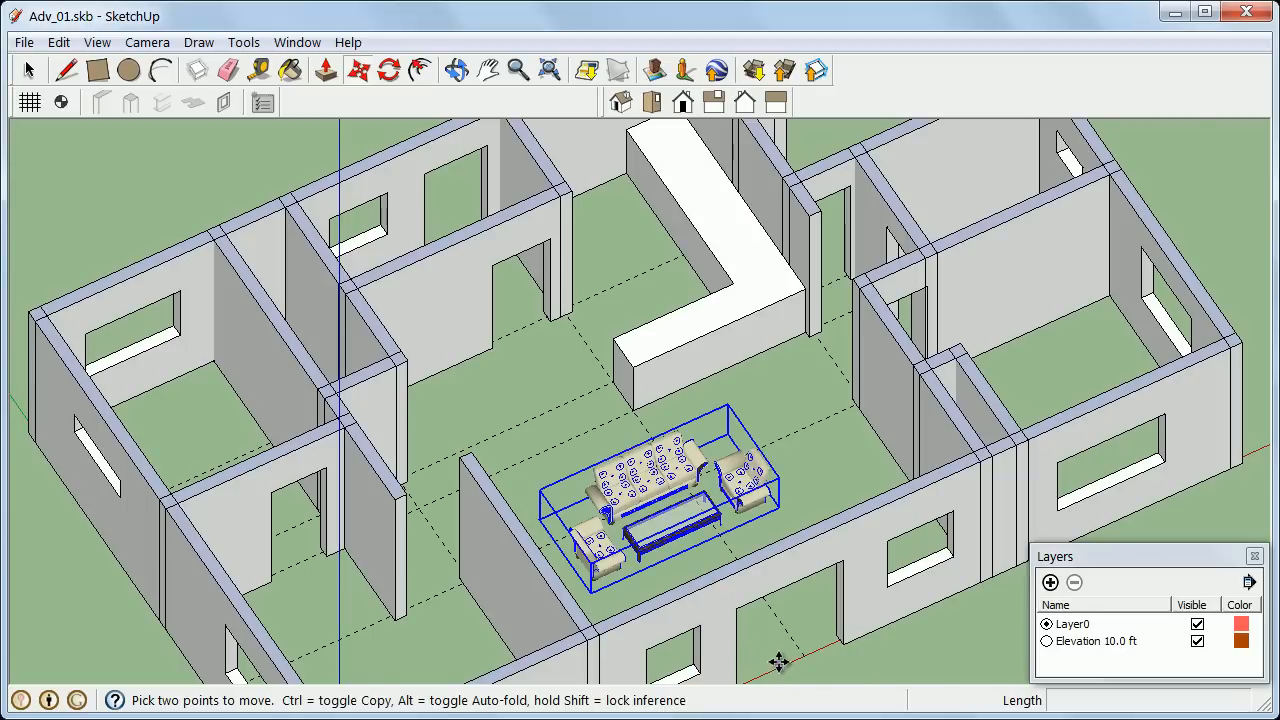
- Make the Elevation 10.0 ft layer active, deselect the sofa set and inspect its position in plan
scroll(766, 575, "down", 1)
scroll(772, 414, "down", 2)
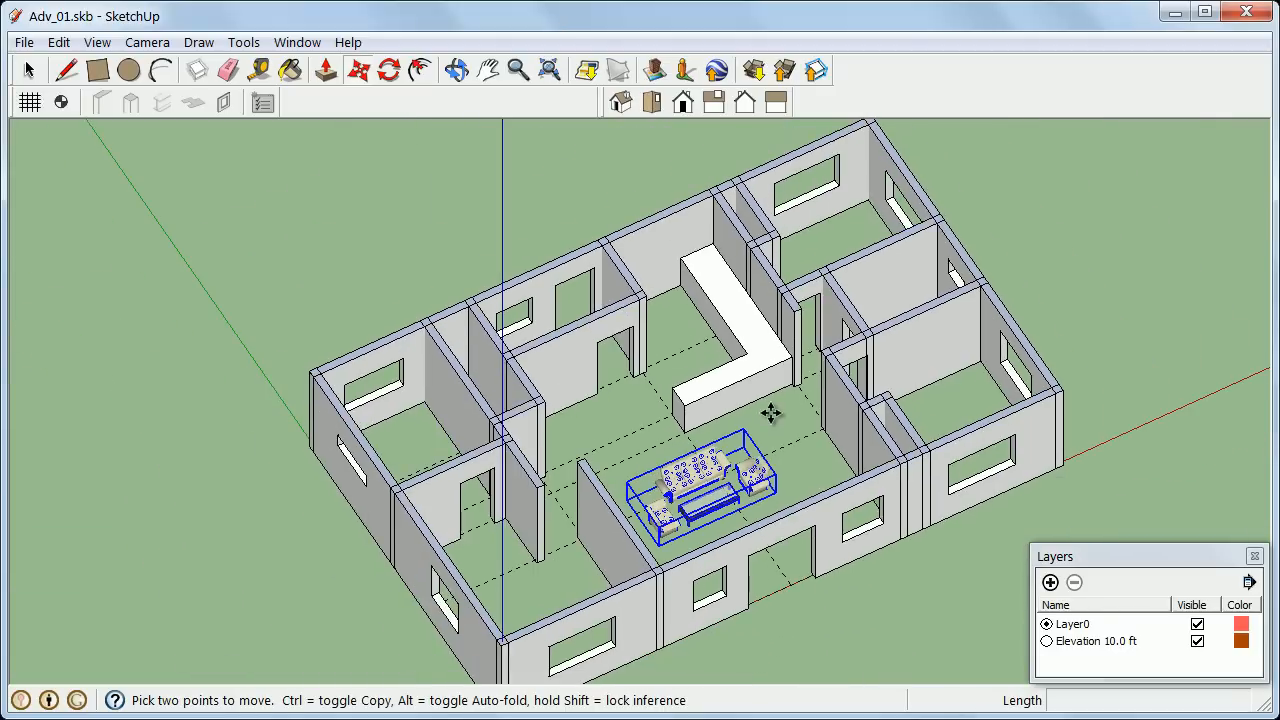
middle_click_drag(794, 612, 750, 412)
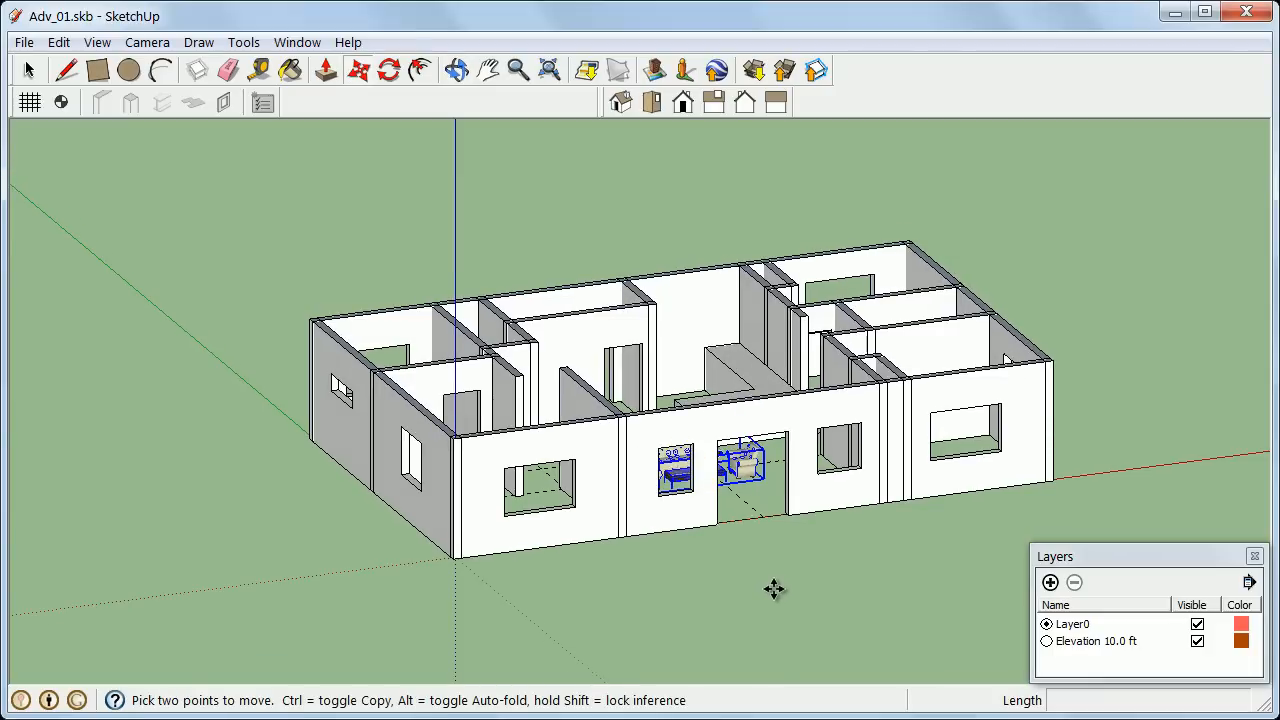
left_click(1047, 641)
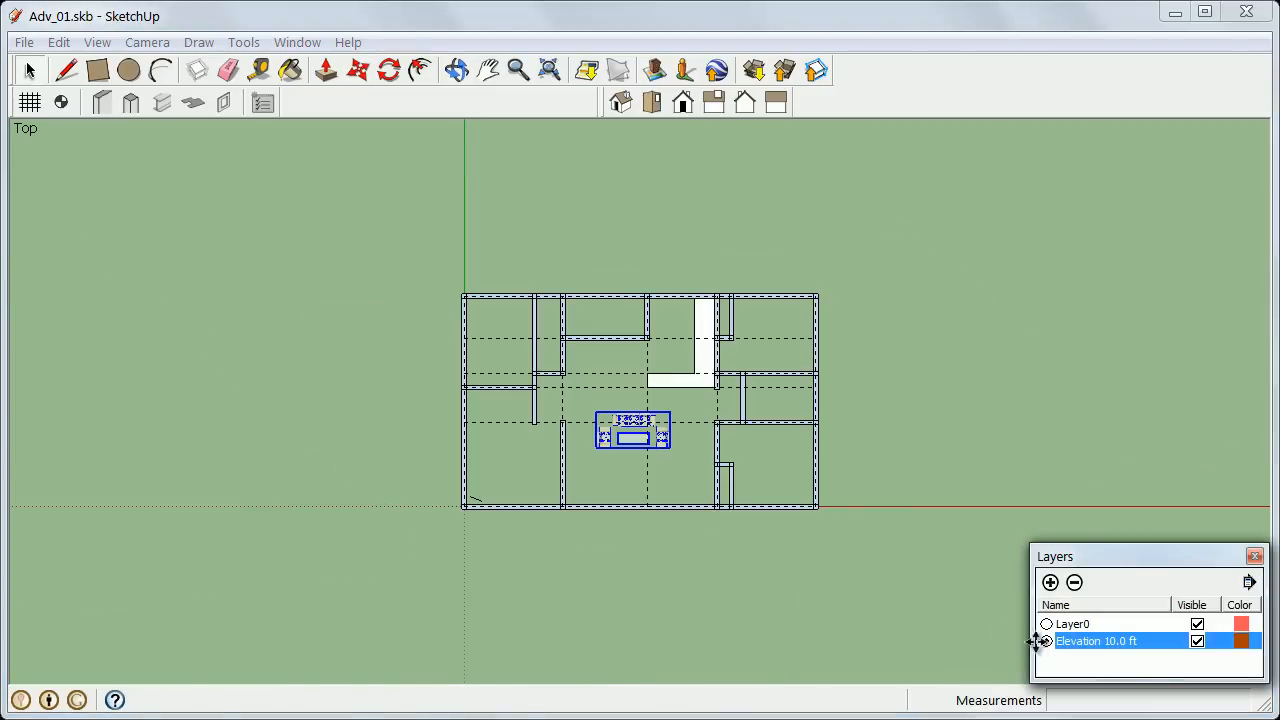
left_click(645, 476)
scroll(642, 462, "up", 5)
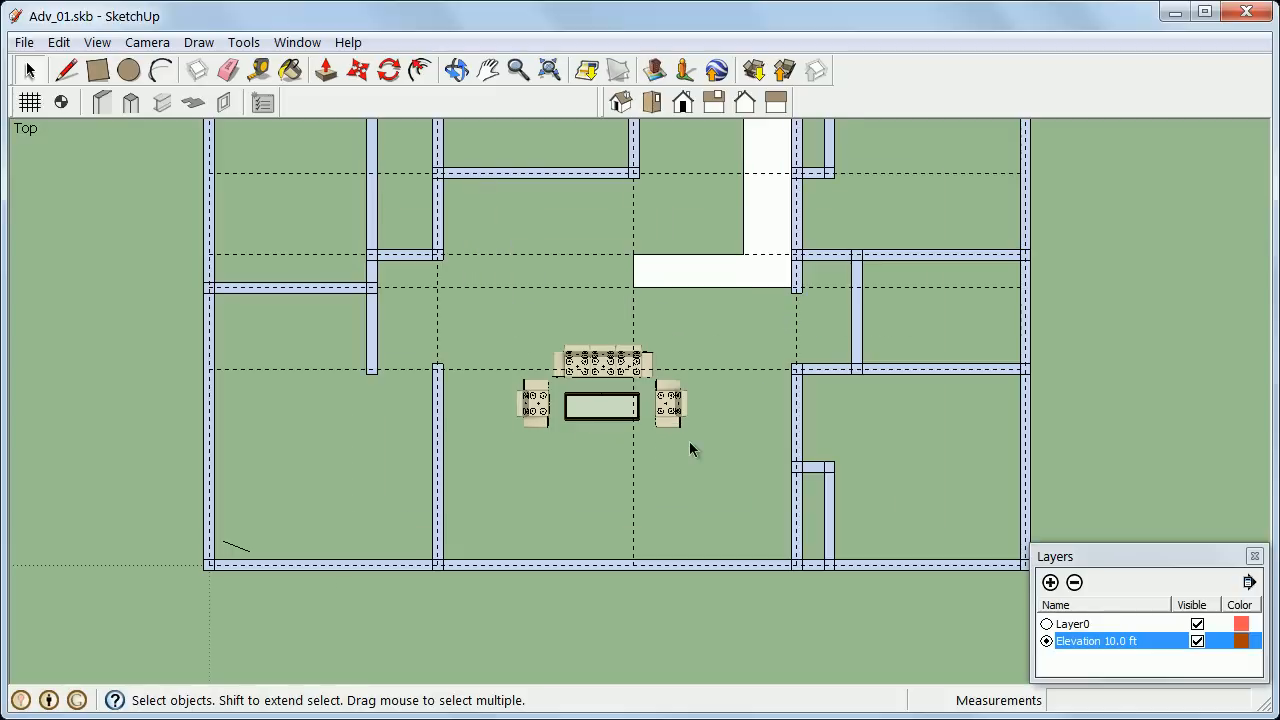
scroll(676, 484, "up", 2)
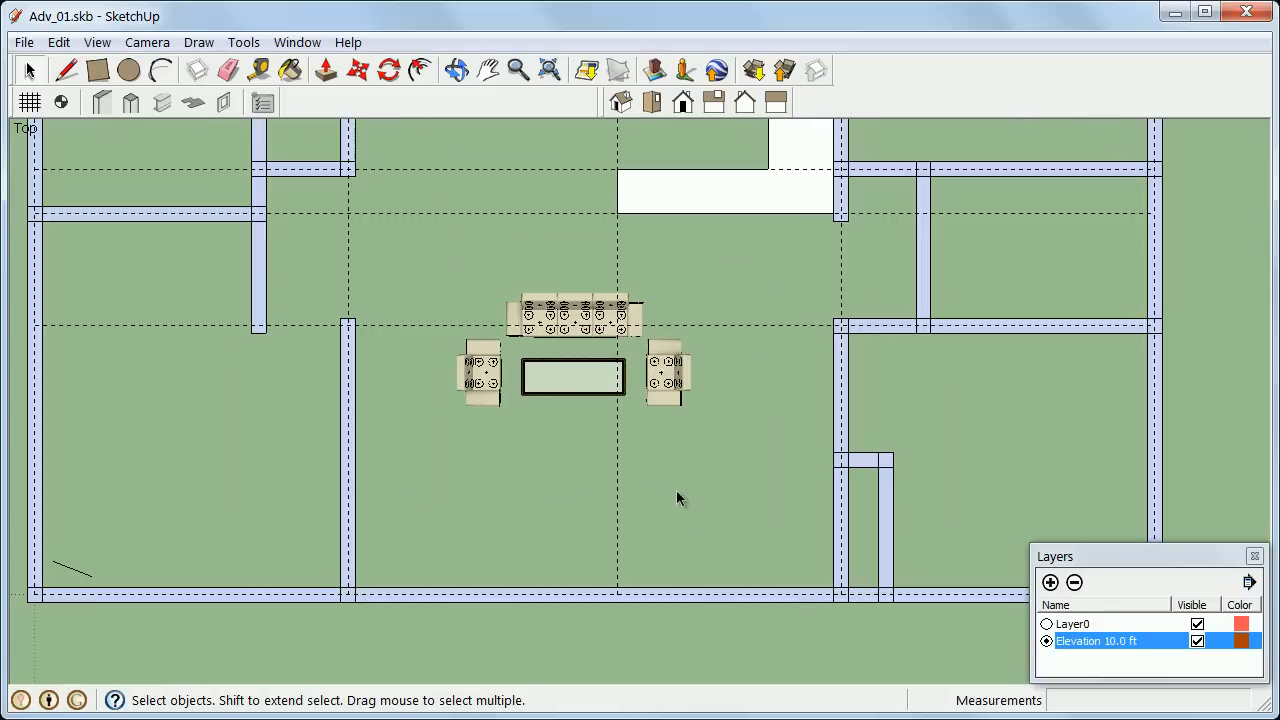
- Make Layer0 active and examine the furnished room from both sides in 3D
left_click(1046, 624)
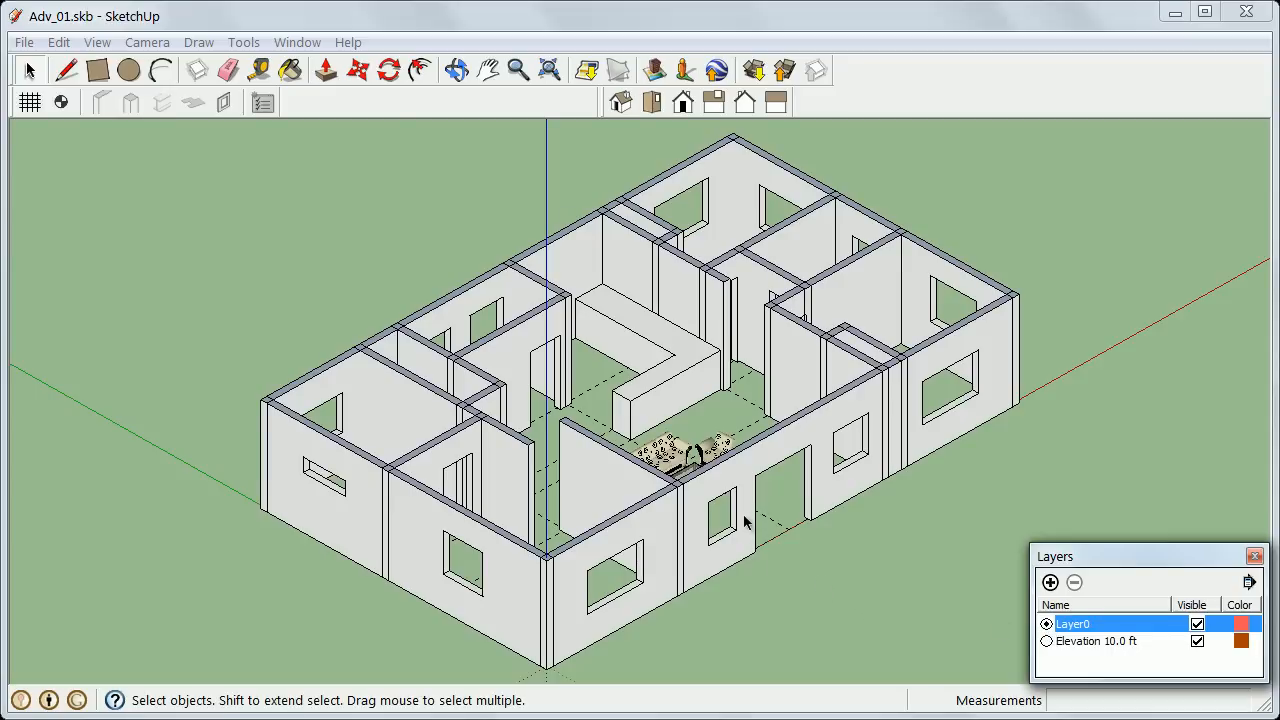
middle_click_drag(737, 557, 695, 655)
scroll(680, 531, "up", 6)
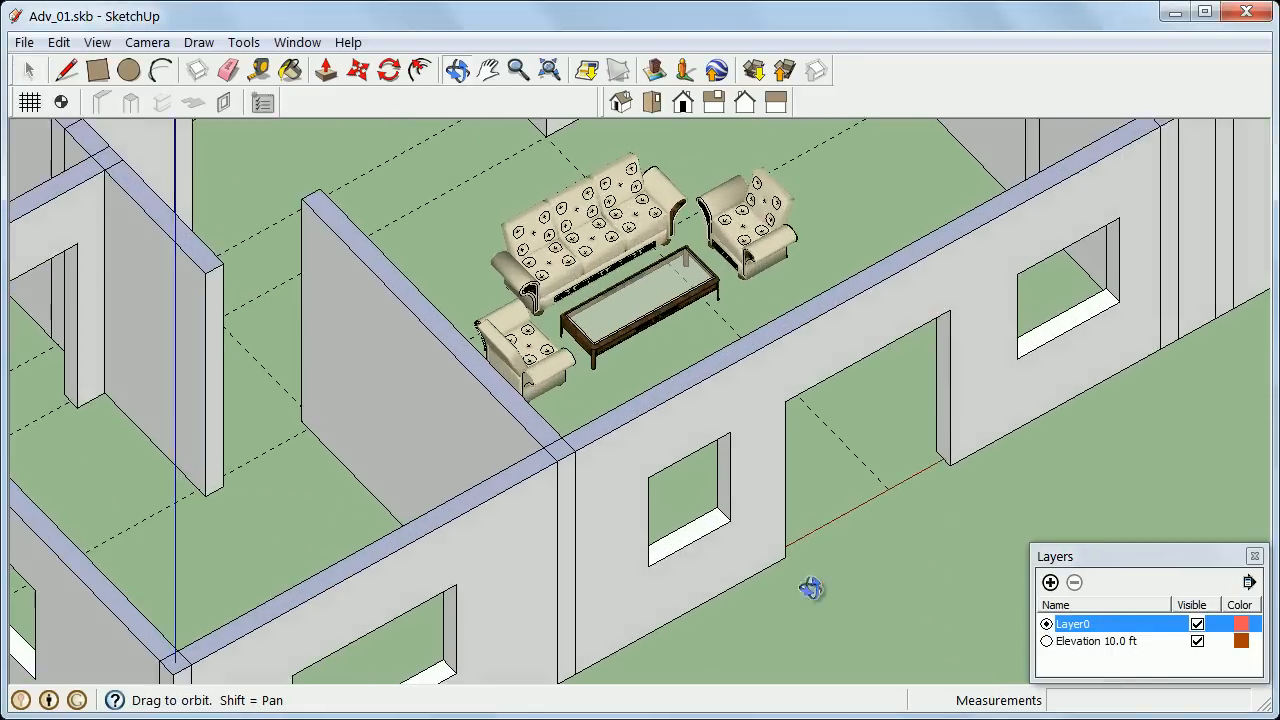
middle_click_drag(811, 588, 386, 584)
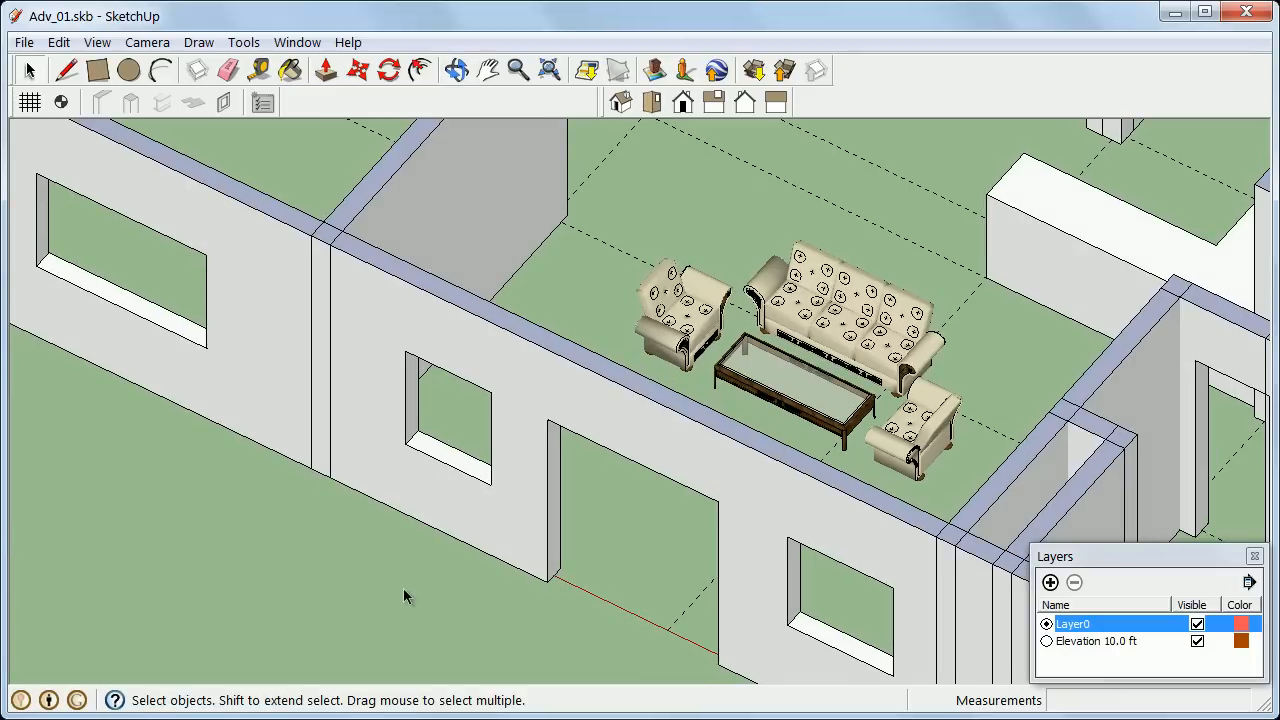
- Make the Elevation 10.0 ft layer active and accept a 12 in snap tolerance with snapping to grid points, walls, columns and beams
left_click(1046, 641)
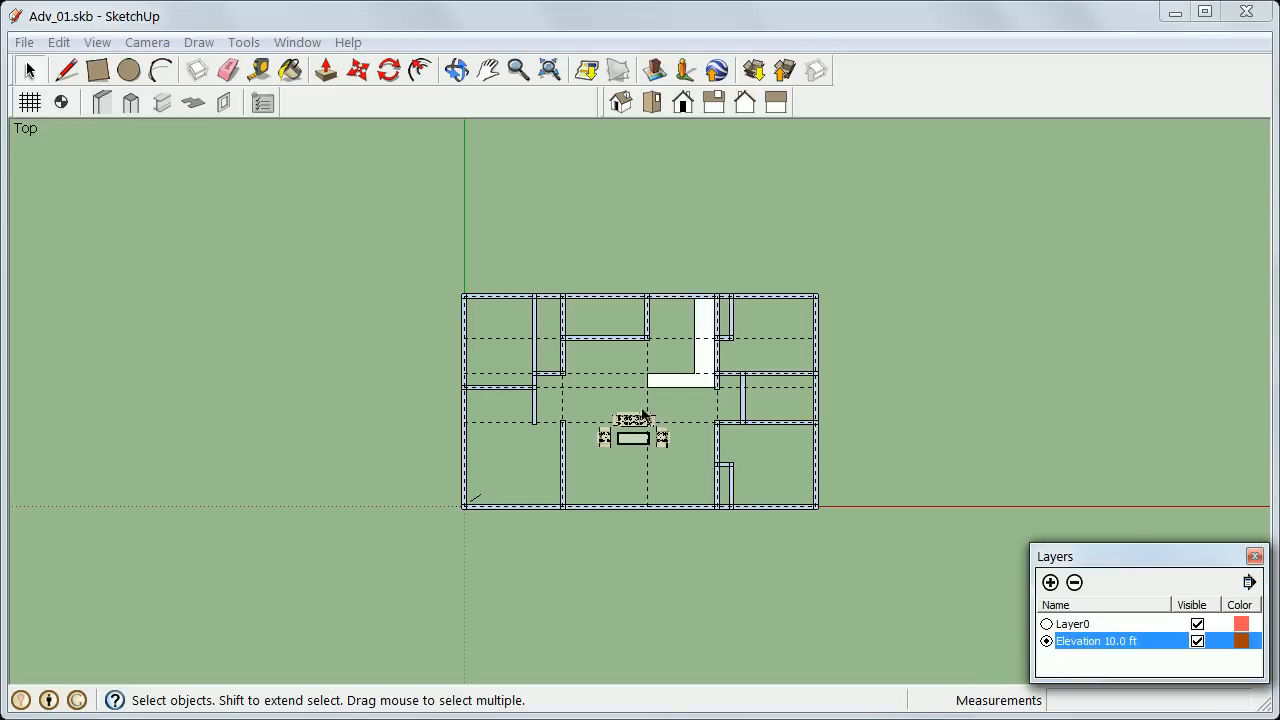
left_click(262, 106)
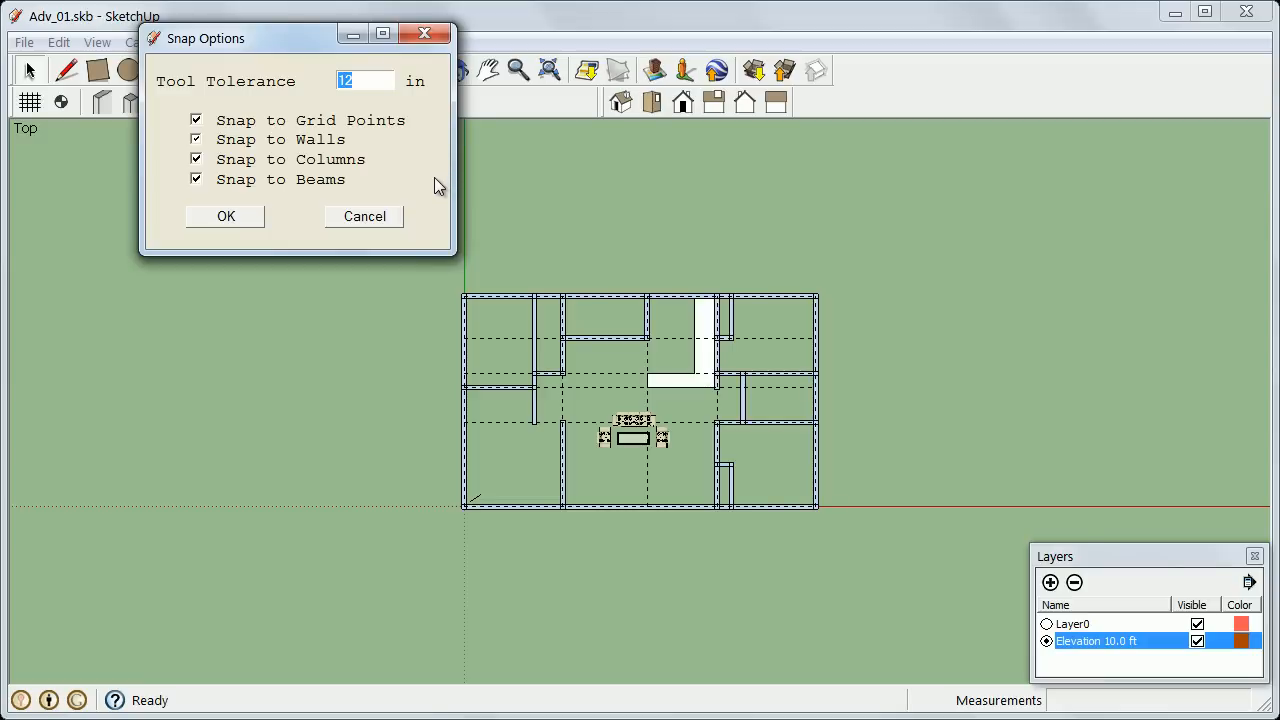
left_click(245, 218)
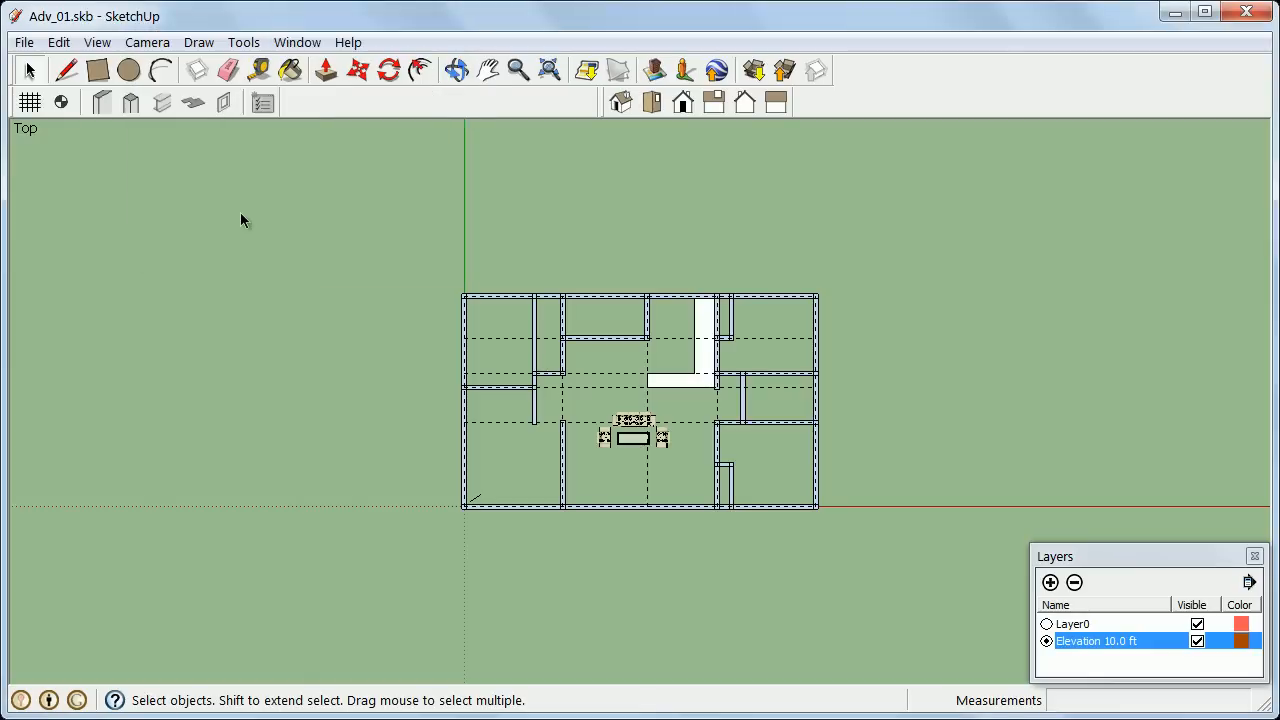
- Draw a 12 × 24 in rectangular concrete beam above the sofa between the two interior walls, and undo it
left_click(166, 108)
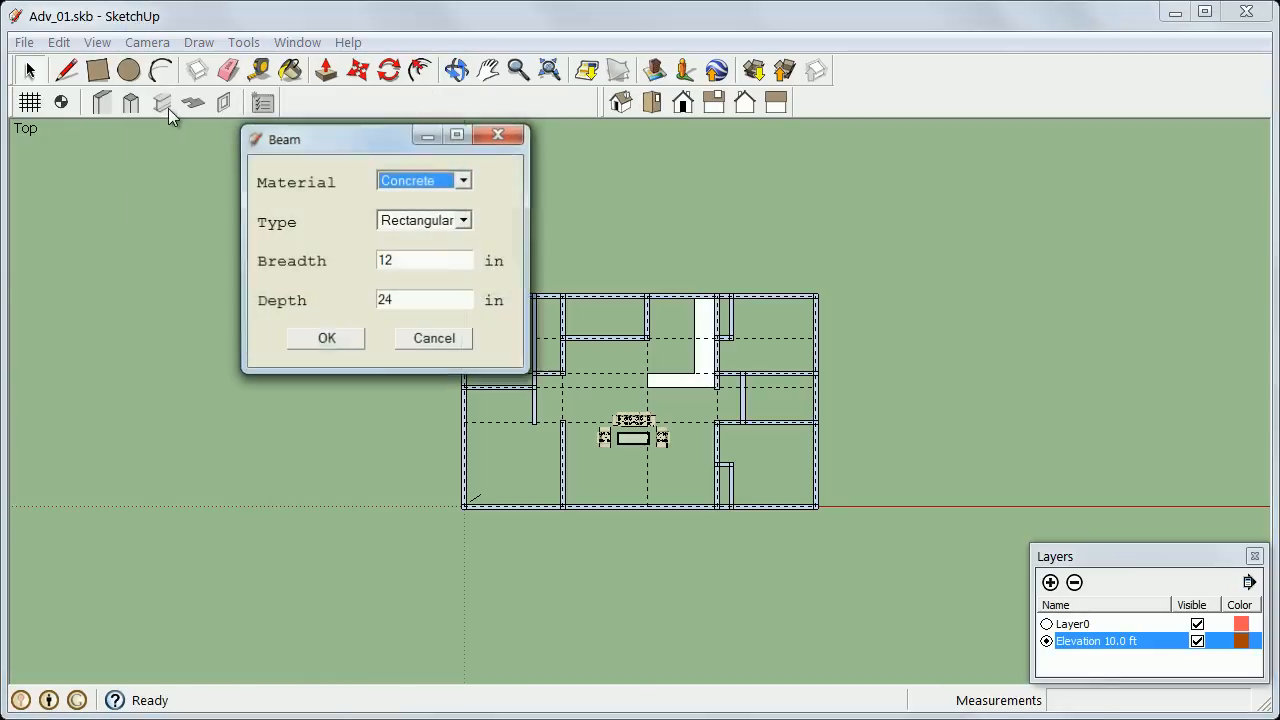
left_click(324, 337)
scroll(646, 463, "up", 2)
scroll(646, 463, "up", 1)
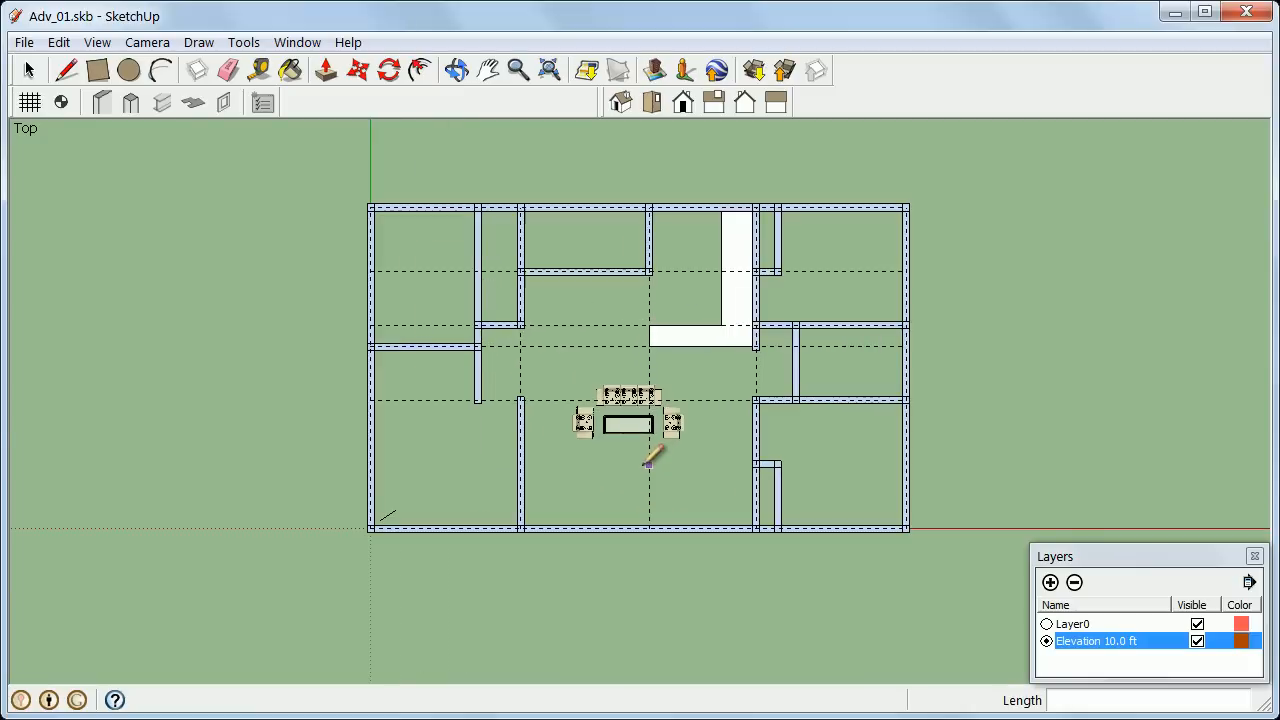
left_click(518, 396)
left_click(757, 398)
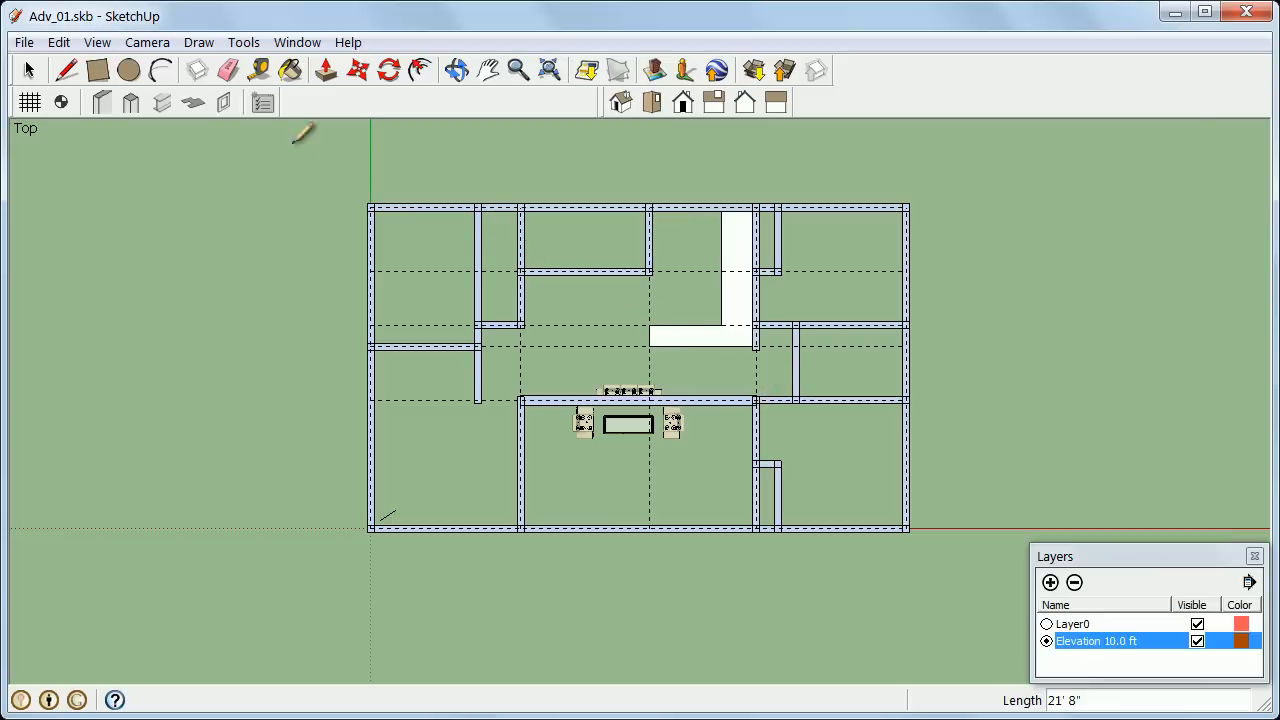
left_click(59, 42)
left_click(85, 67)
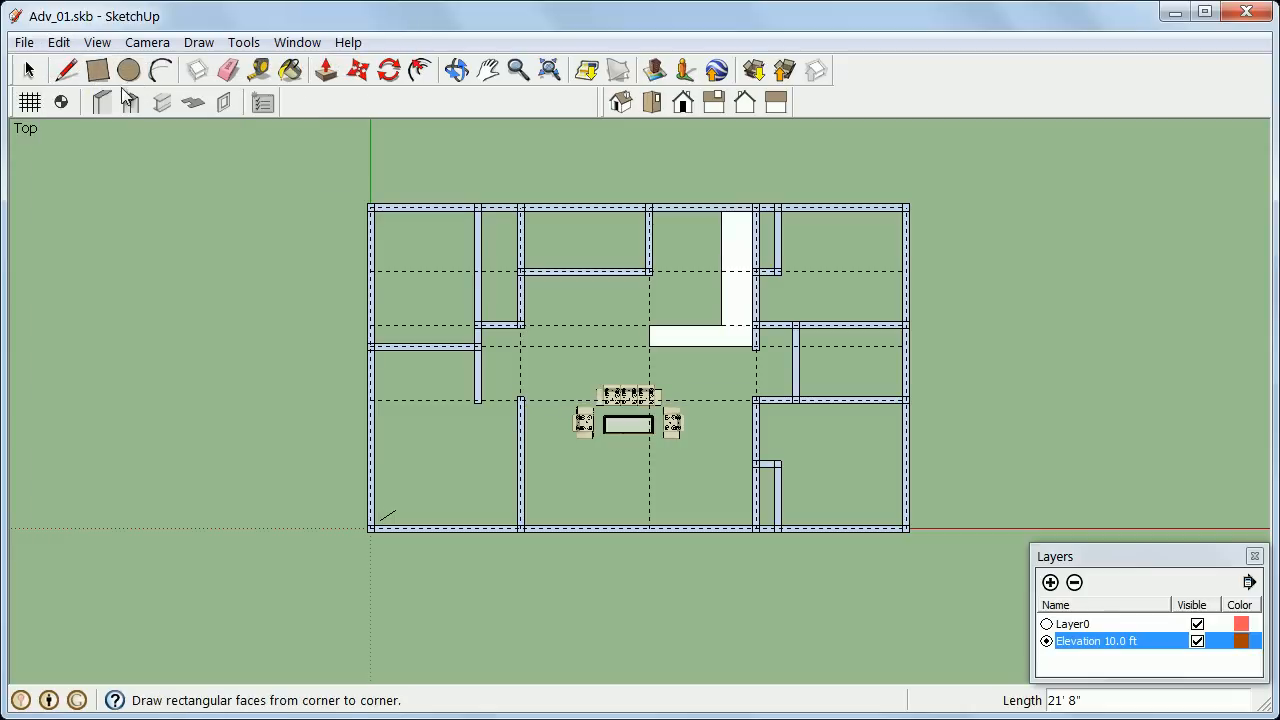
- Turn off snapping to grid points in the snap options, accepting the 12 in tolerance and the other snap targets
left_click(258, 103)
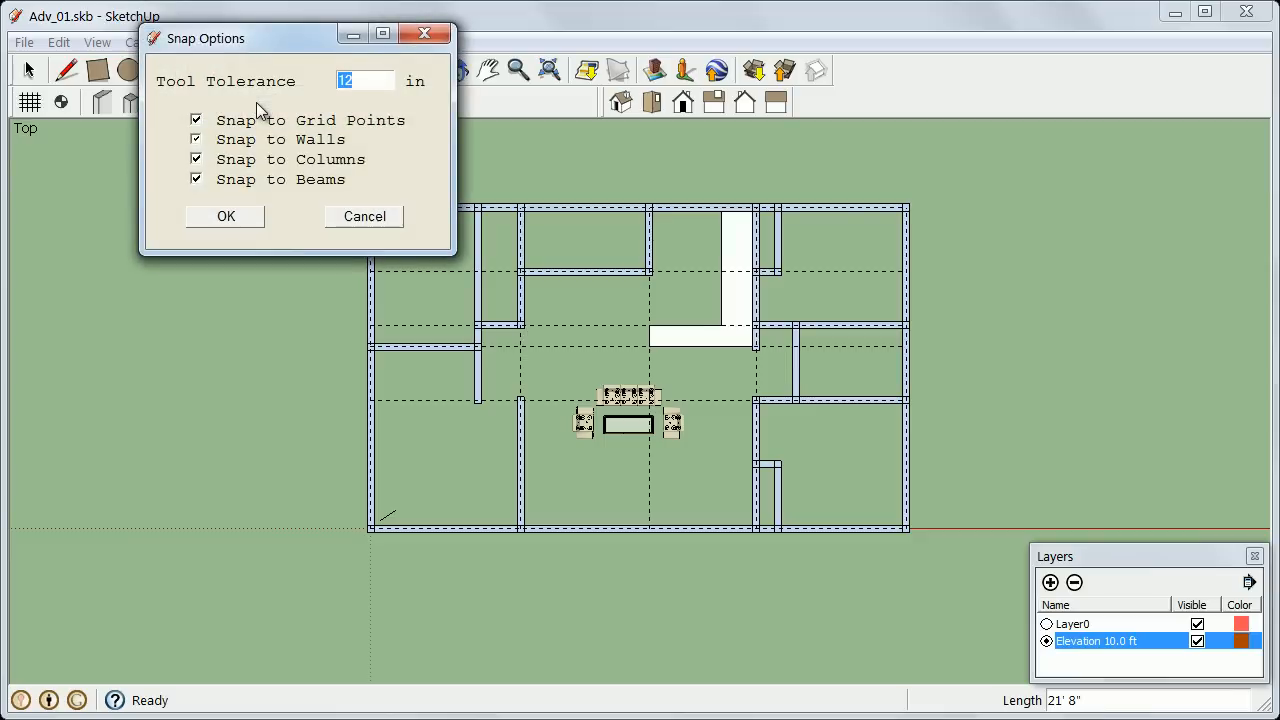
left_click(196, 121)
left_click(226, 217)
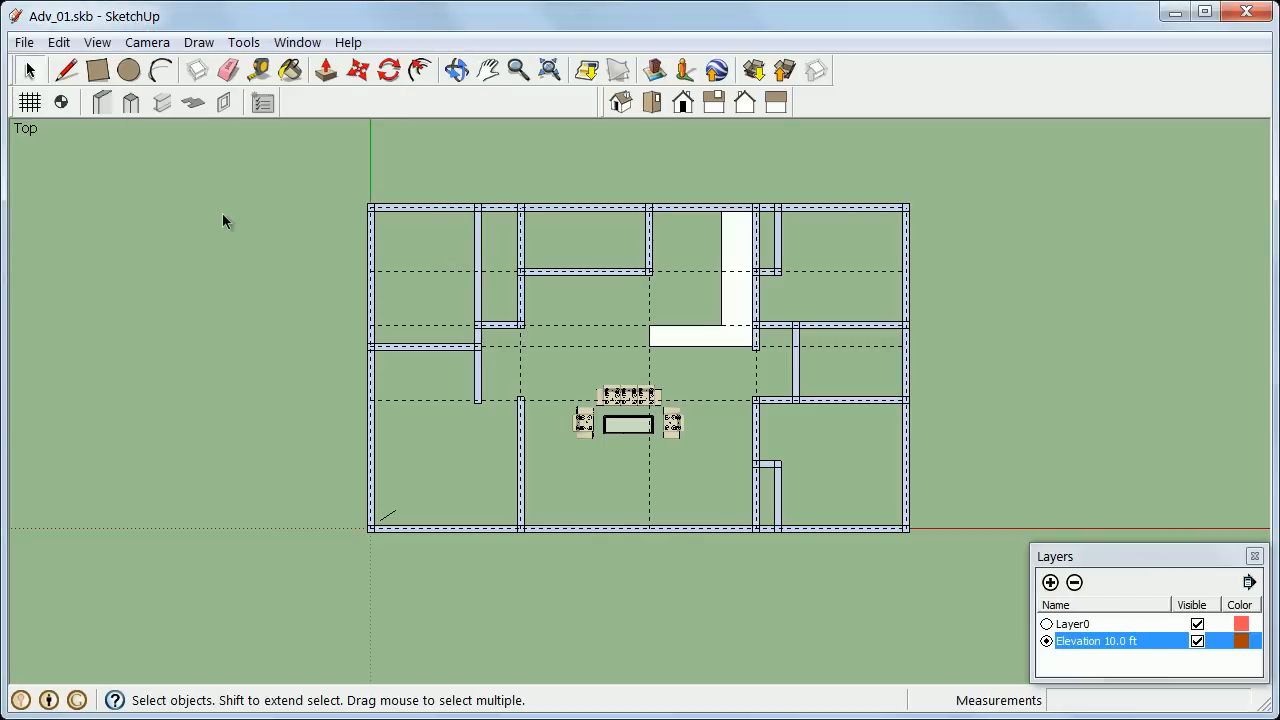
- Draw a 22 ft rectangular concrete beam, 12 × 24 in, between the corners of the two interior walls above the sofa, and inspect its end
left_click(163, 105)
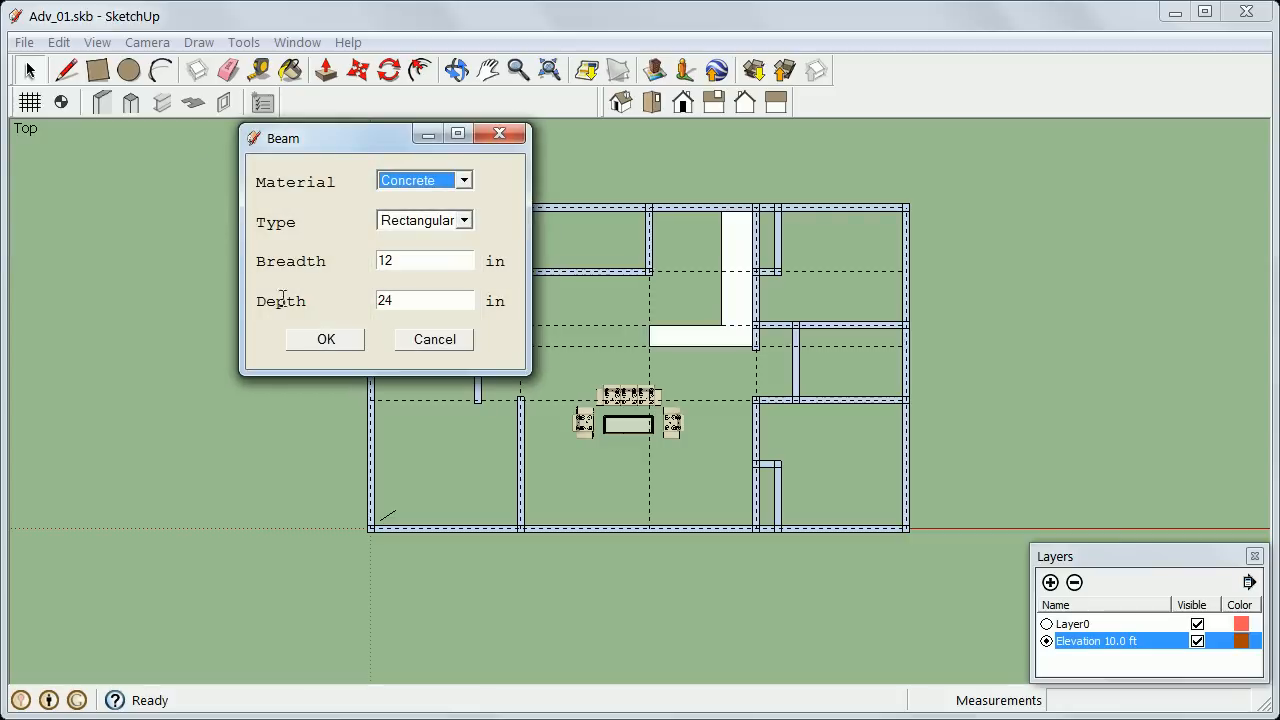
left_click(326, 339)
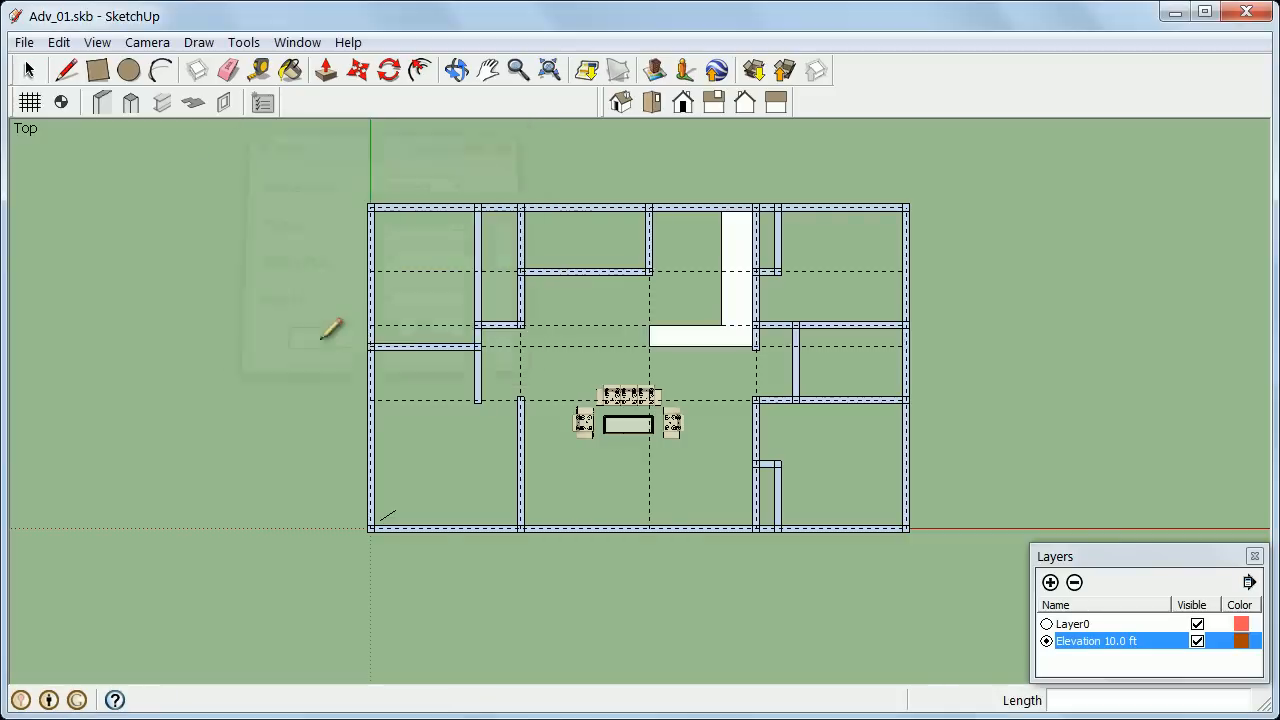
left_click(518, 398)
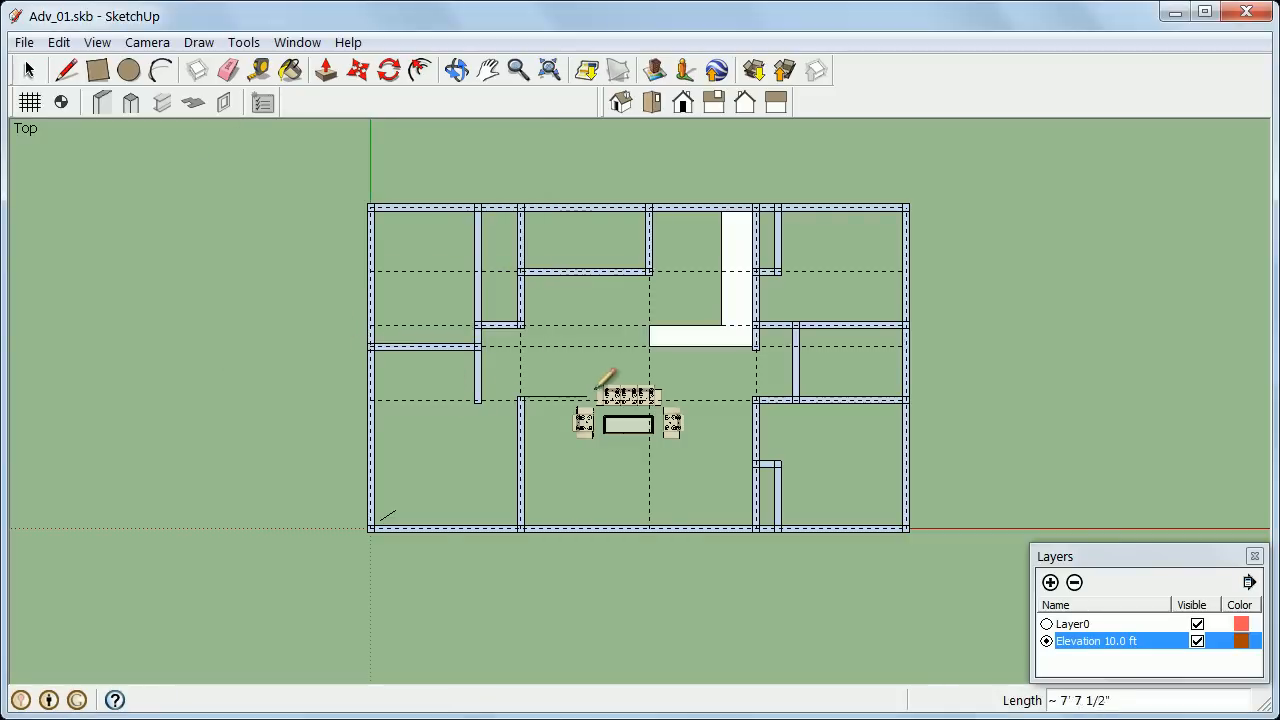
left_click(755, 395)
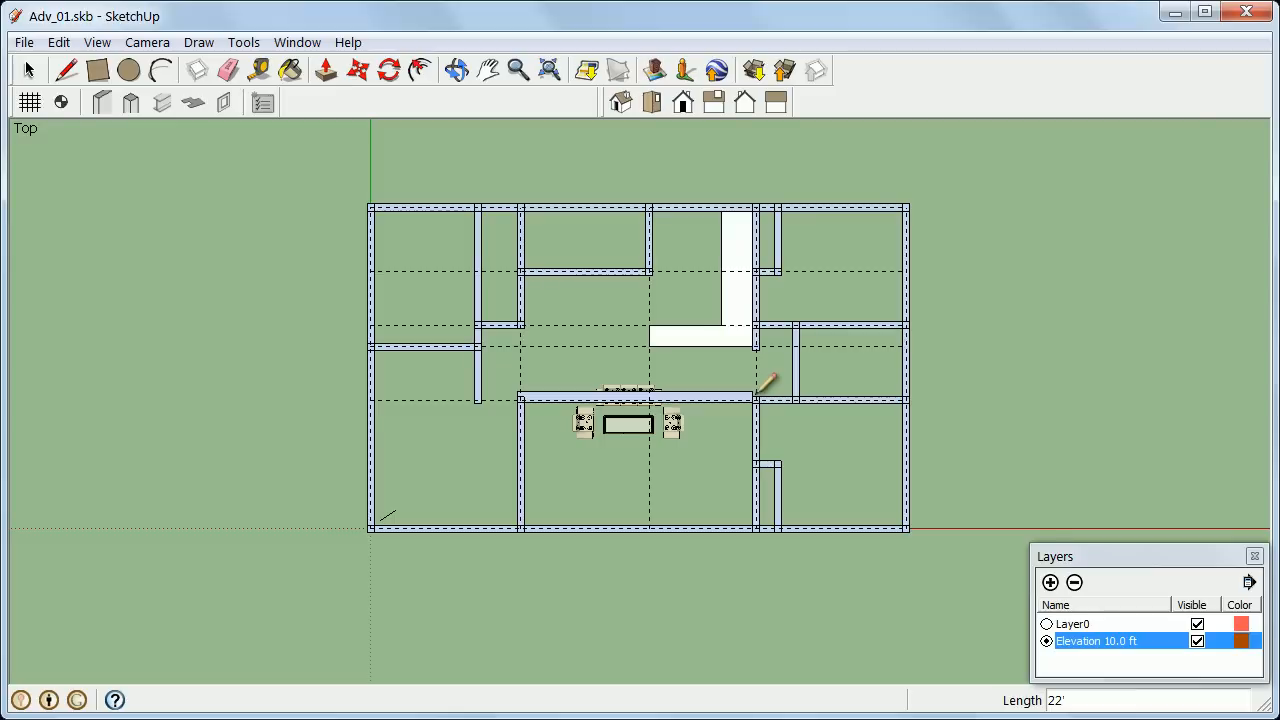
scroll(754, 402, "up", 2)
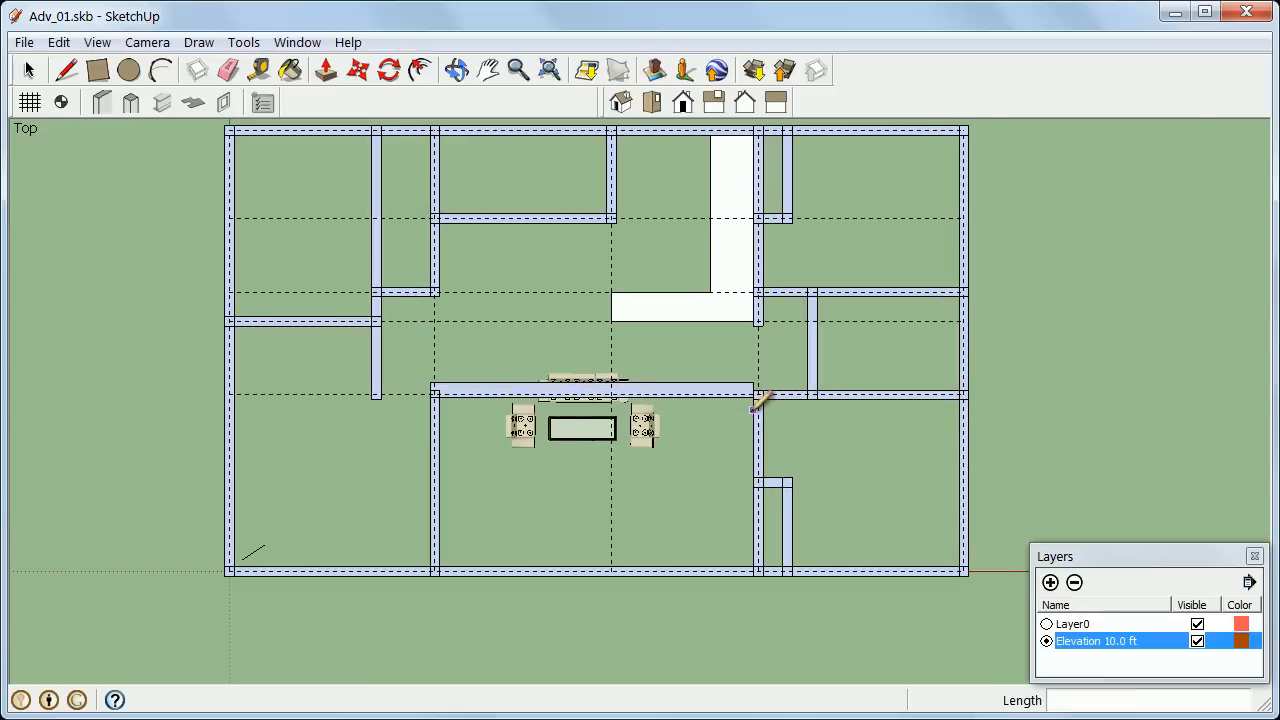
scroll(753, 408, "up", 4)
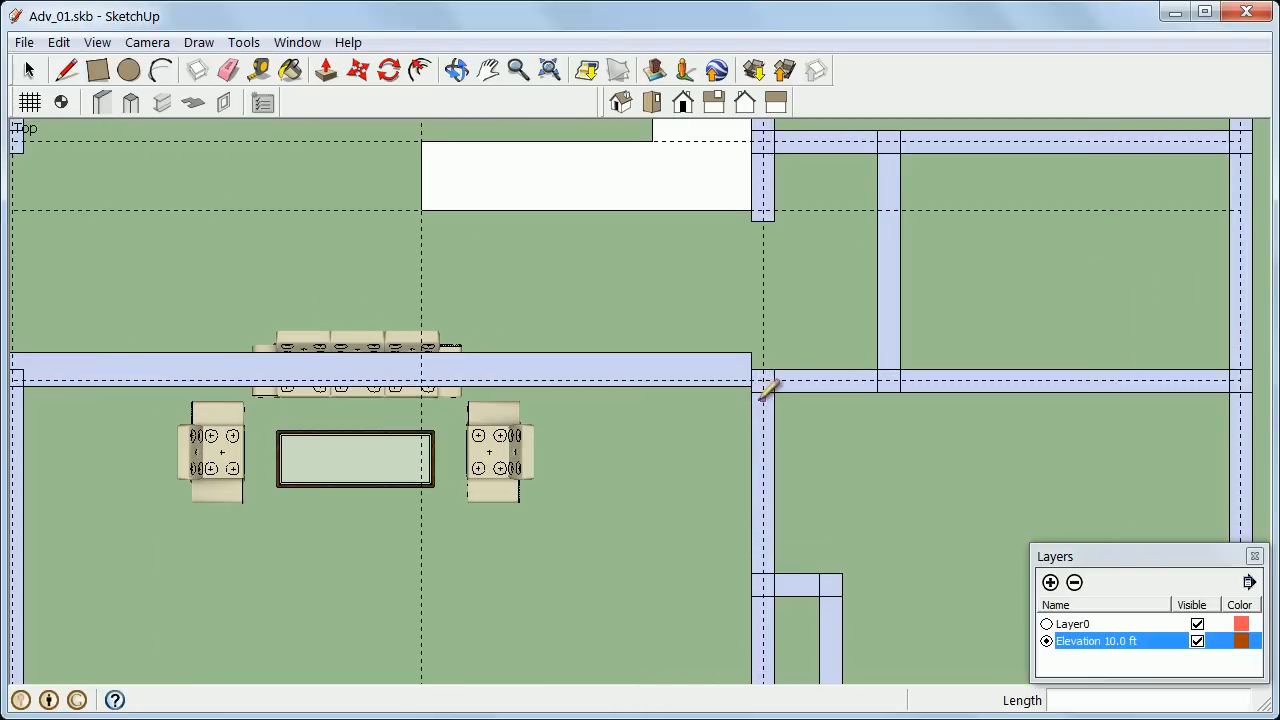
scroll(765, 392, "down", 5)
scroll(504, 404, "up", 5)
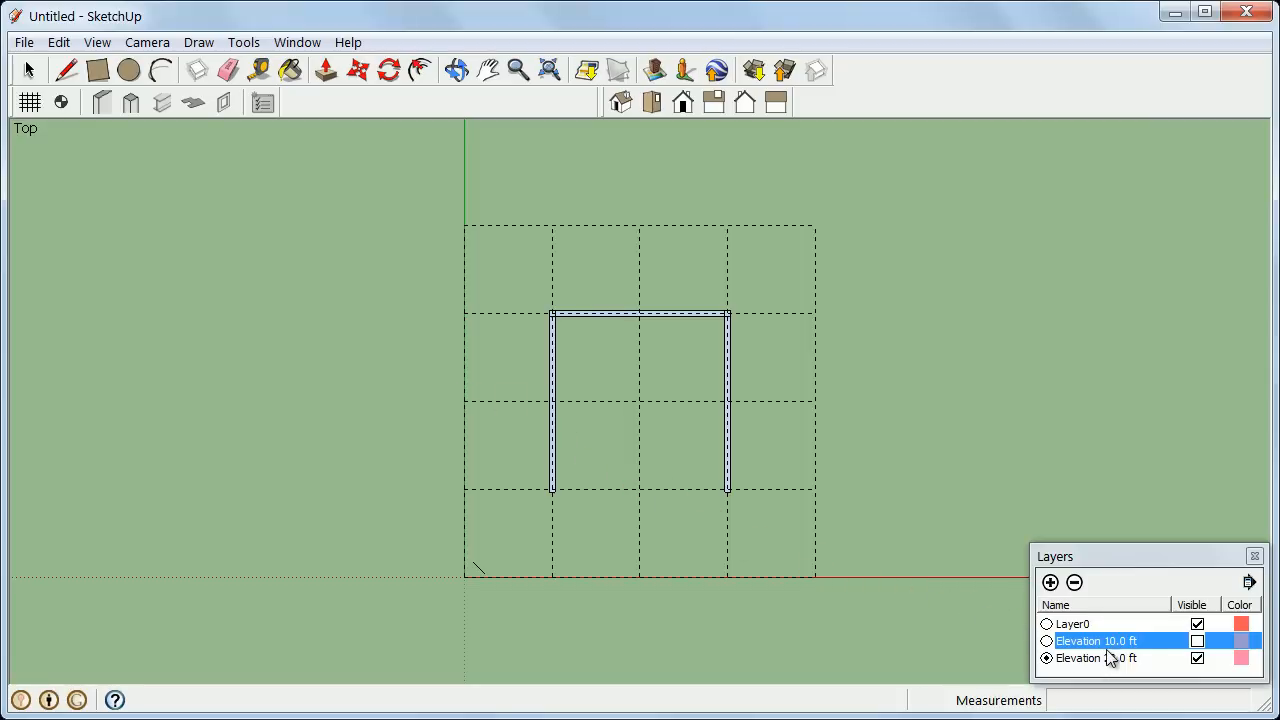
- Make the Elevation 10.0 ft layer visible and examine the two-storey walls and columns in 3D
left_click(1197, 641)
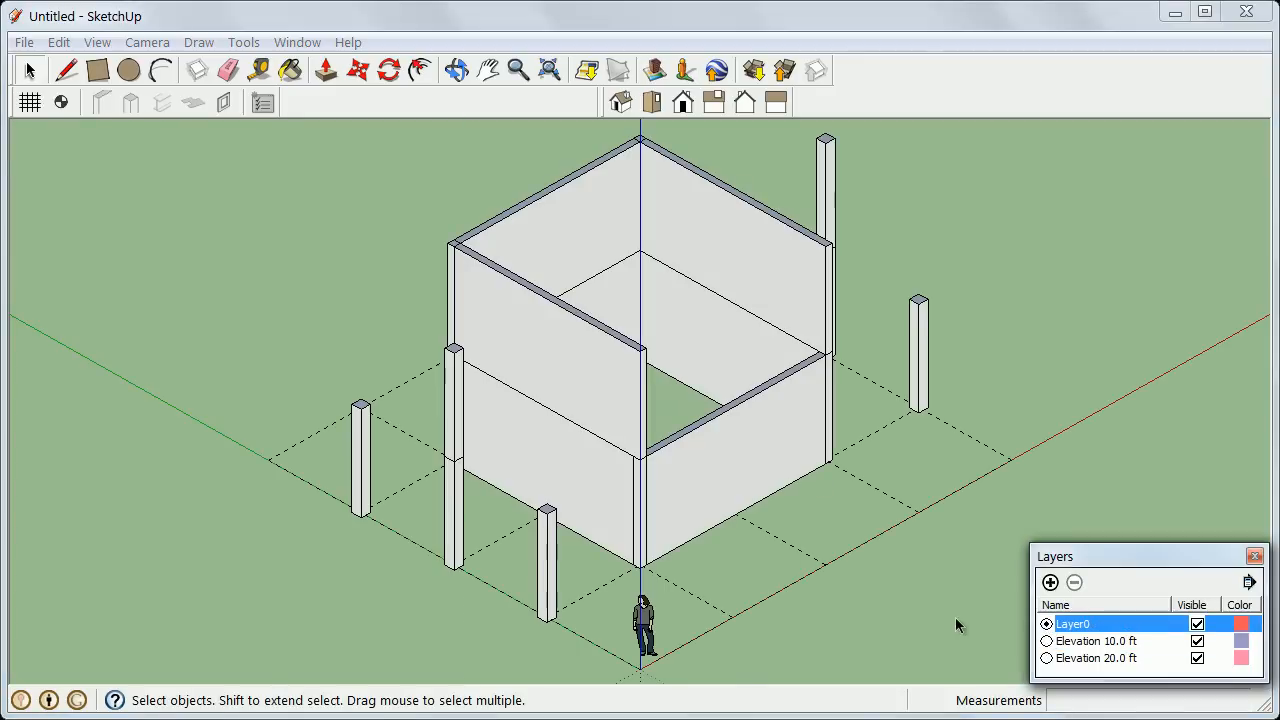
key("o")
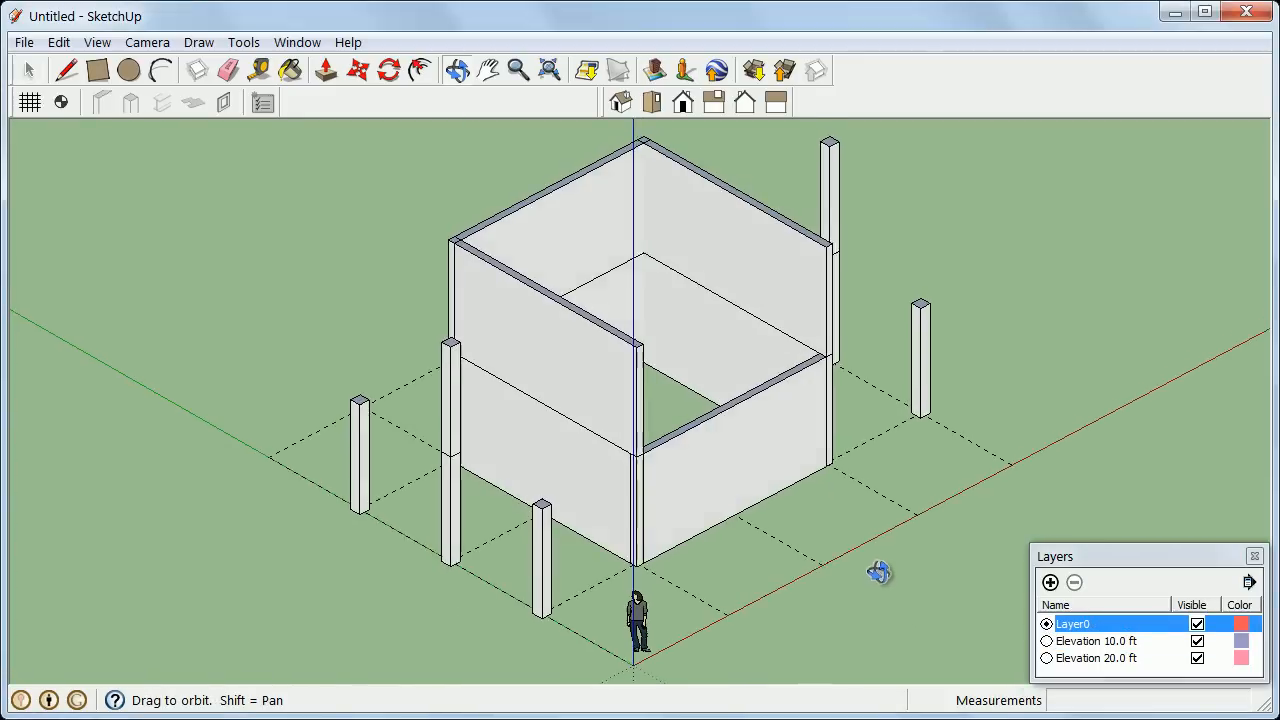
left_click_drag(880, 571, 806, 546)
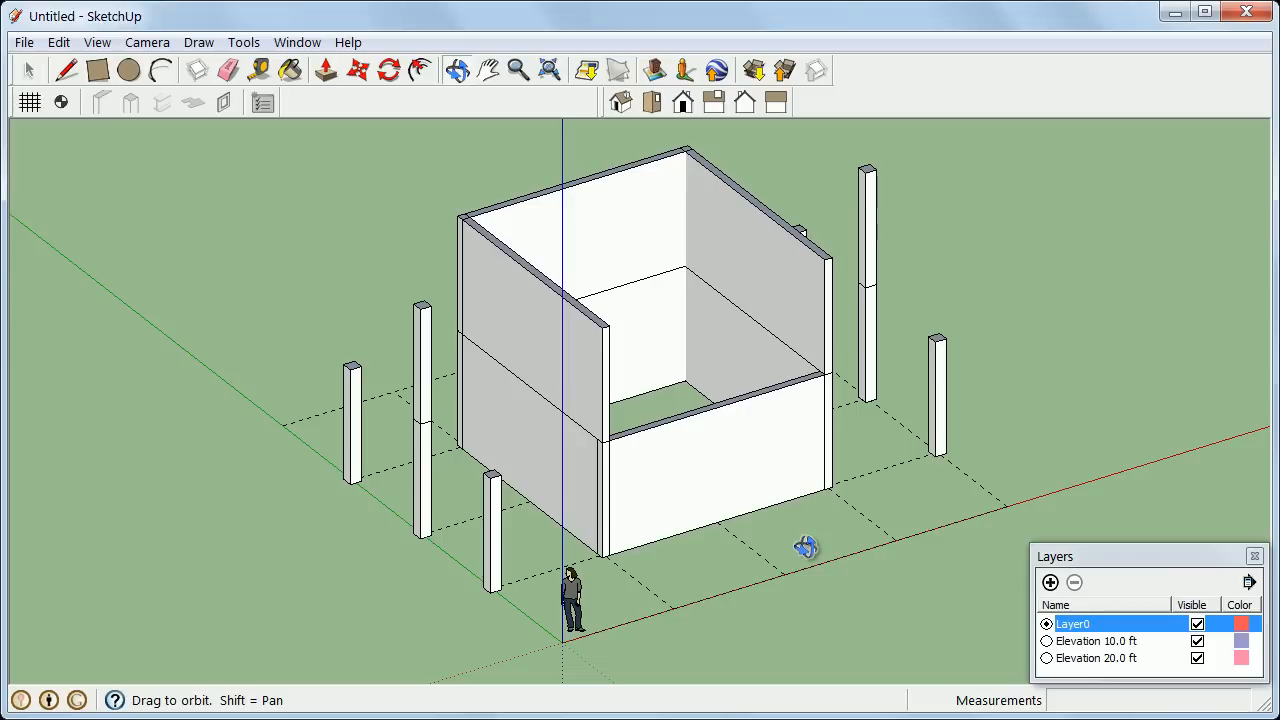
key("space")
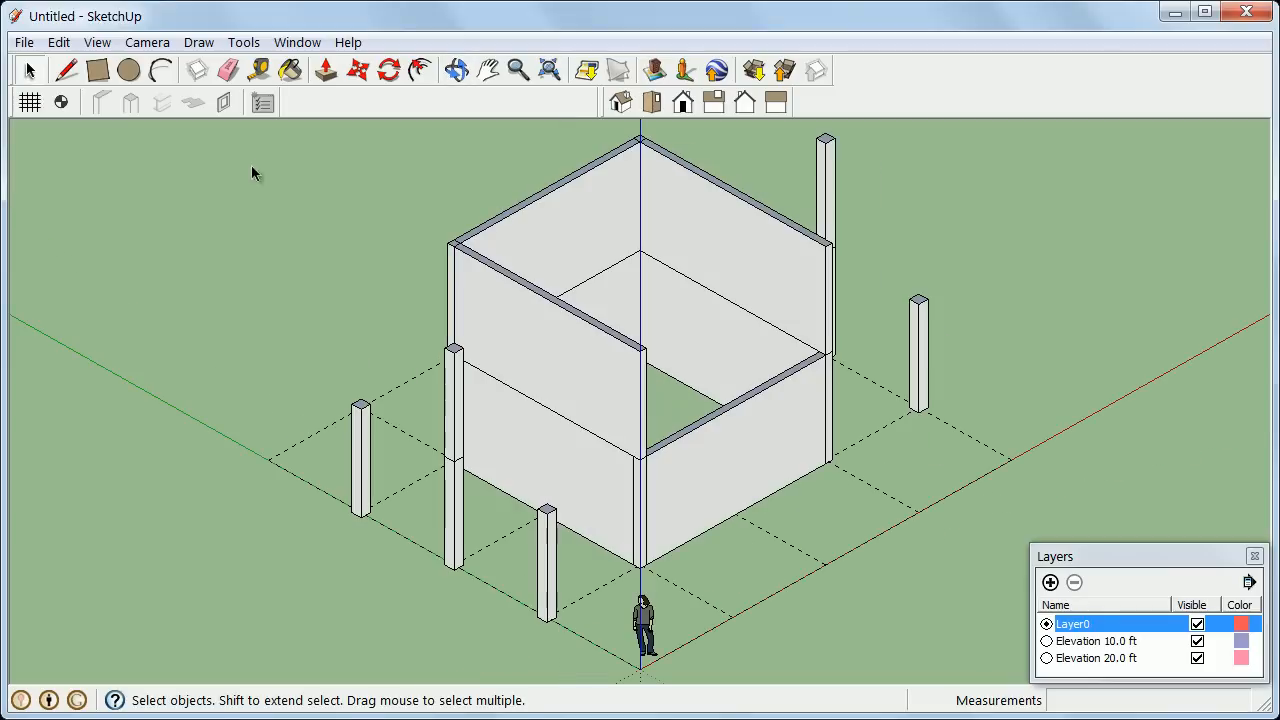
- Cut a door opening and a smaller window opening beside it in the lower-storey front wall
left_click(228, 106)
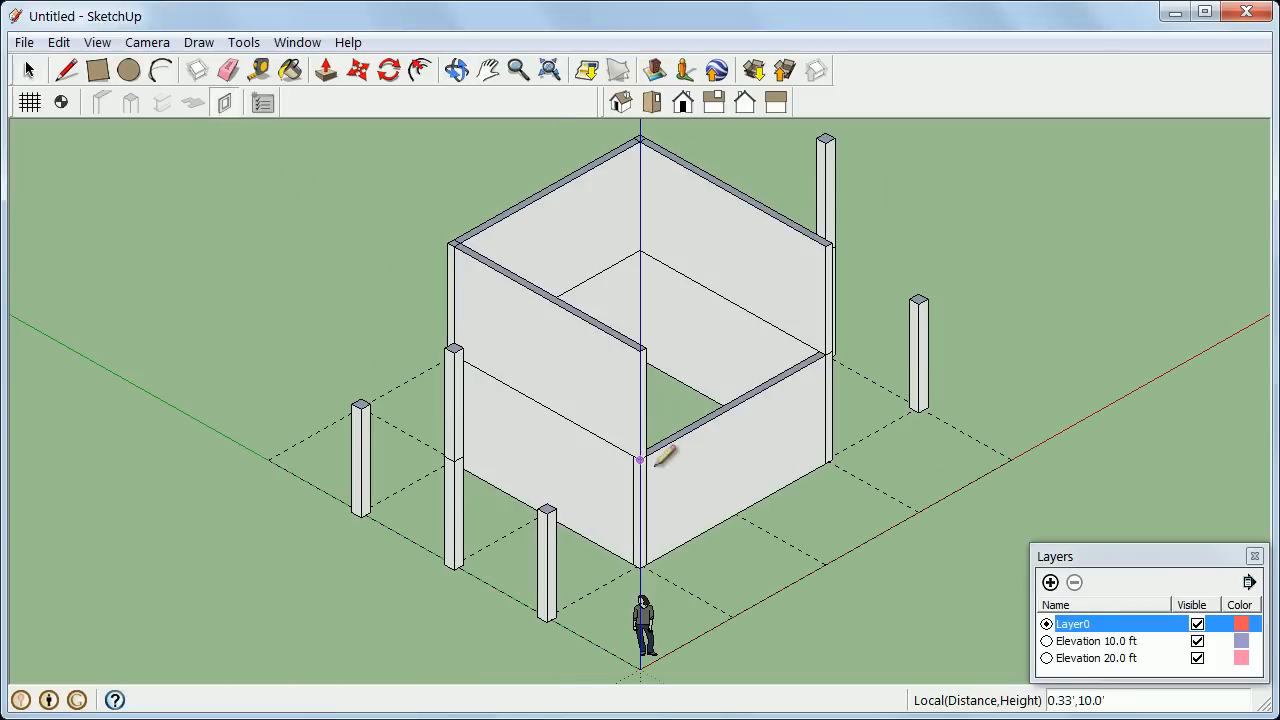
left_click(762, 502)
middle_click_drag(795, 450, 757, 443)
left_click(775, 472)
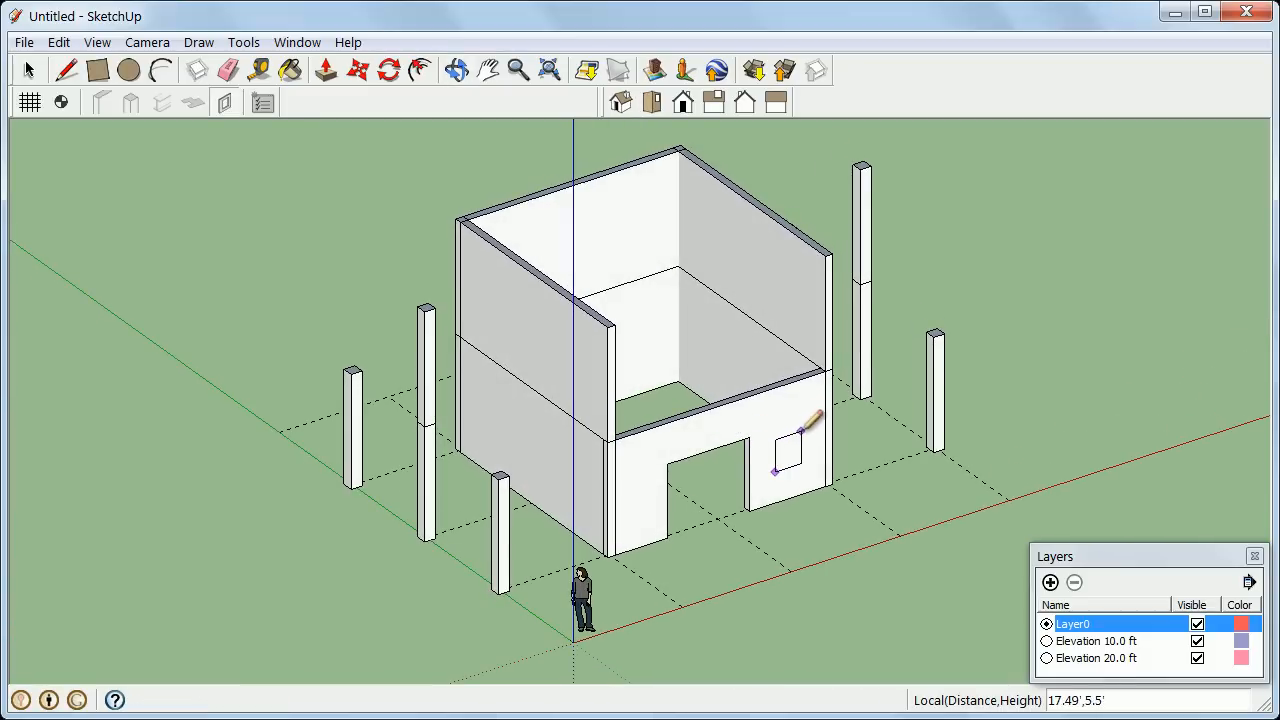
left_click(804, 420)
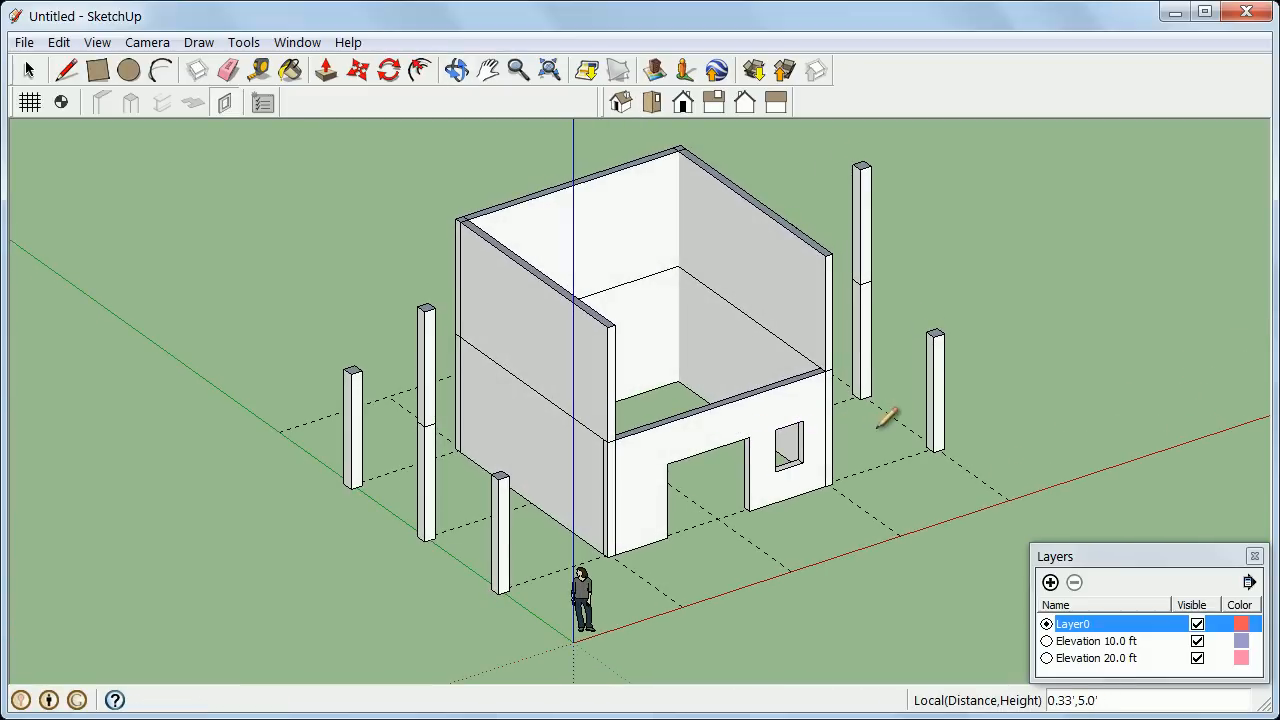
- Cut a window opening in the adjacent lower-storey side wall from local distance and height 2',4' to 8',8', and inspect it
mouse_move(889, 416)
middle_mouse_down()
mouse_move(886, 434)
mouse_move(491, 504)
mouse_move(386, 477)
mouse_move(371, 449)
middle_mouse_up()
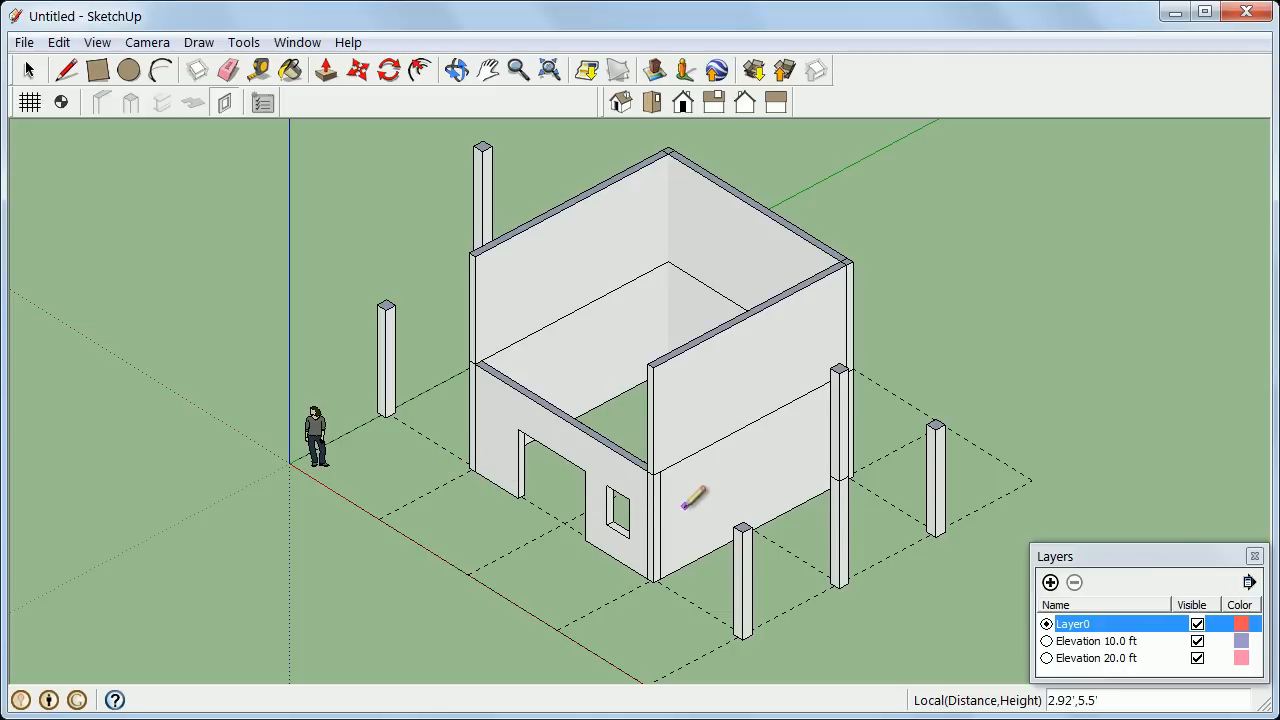
type("2',")
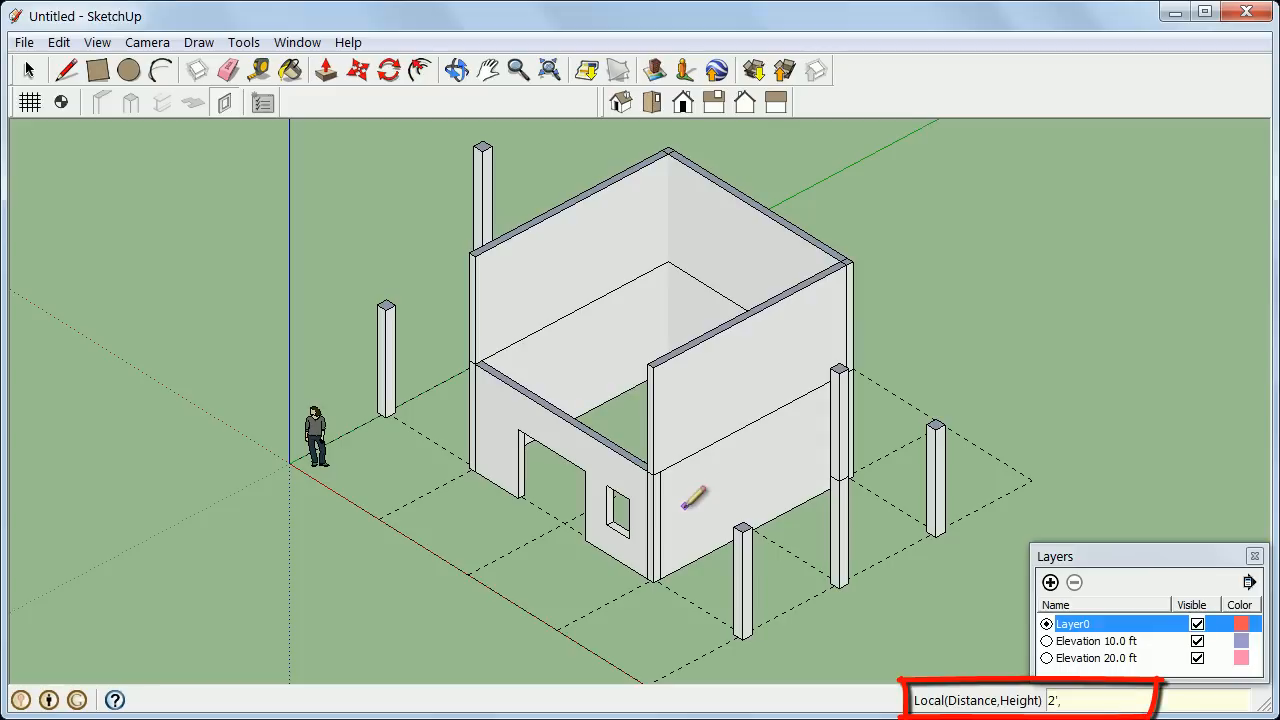
type("4'")
key("Return")
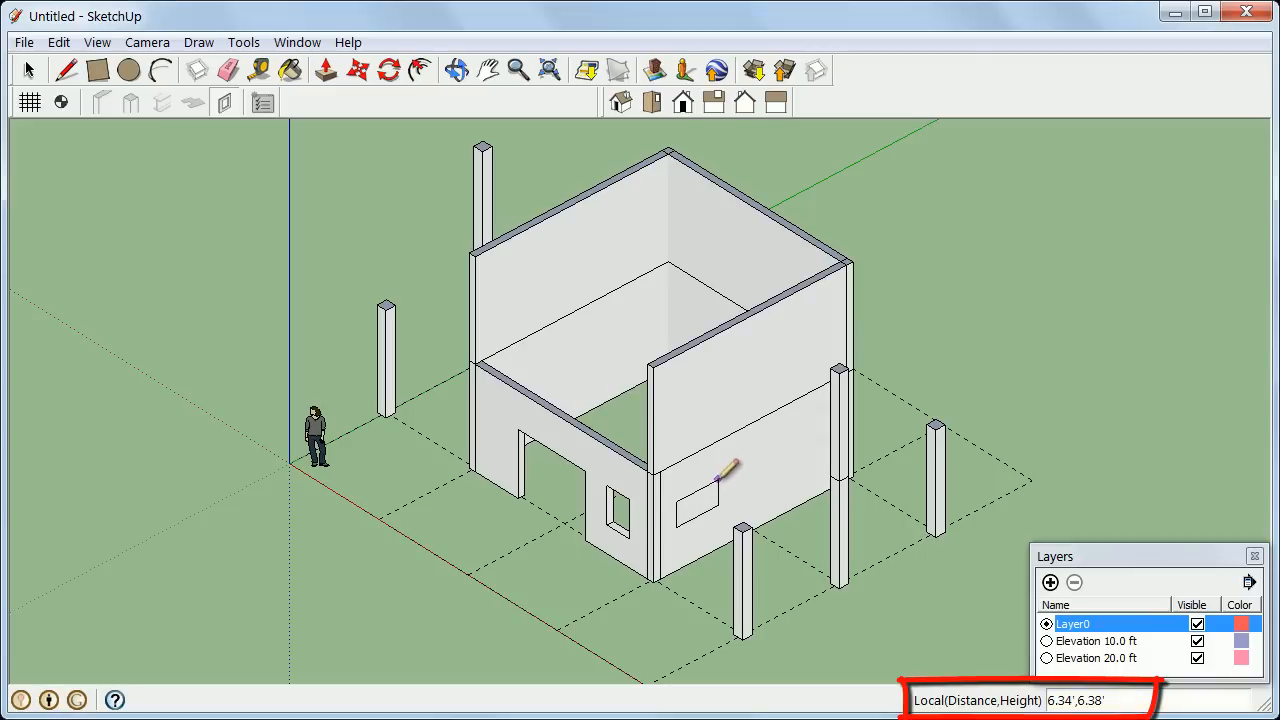
type("8',8'")
key("Return")
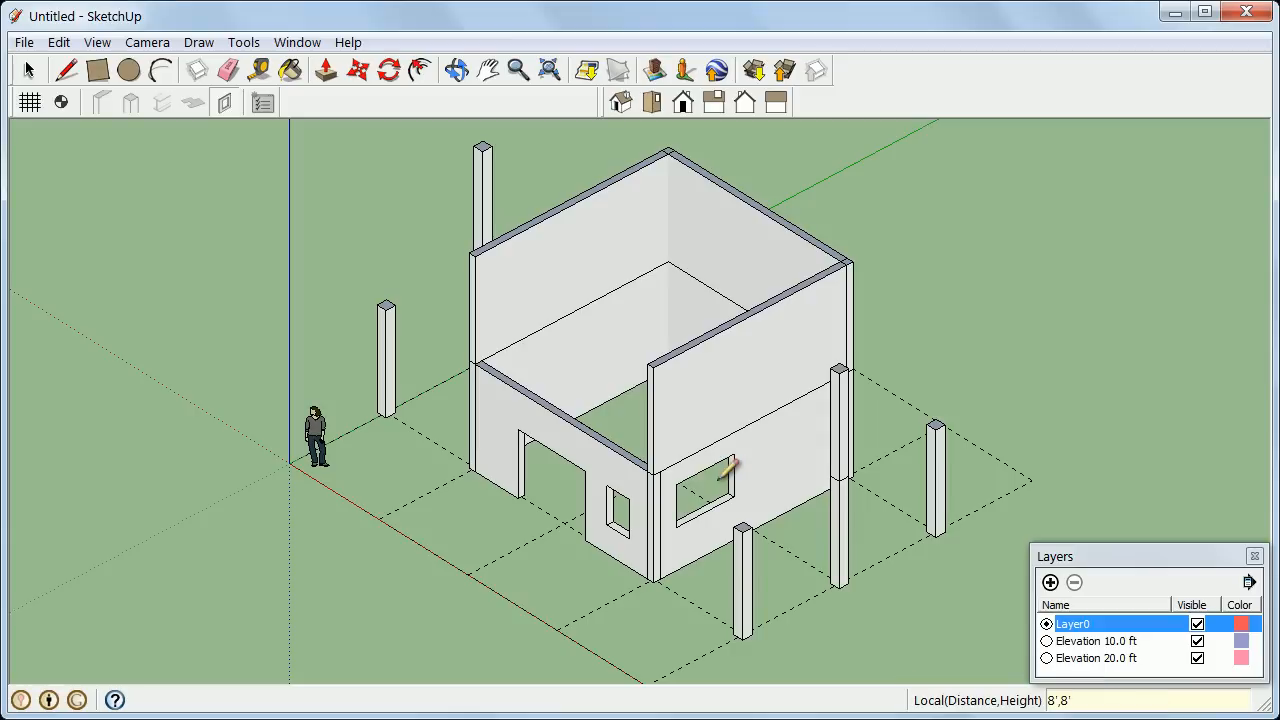
scroll(736, 491, "up", 5)
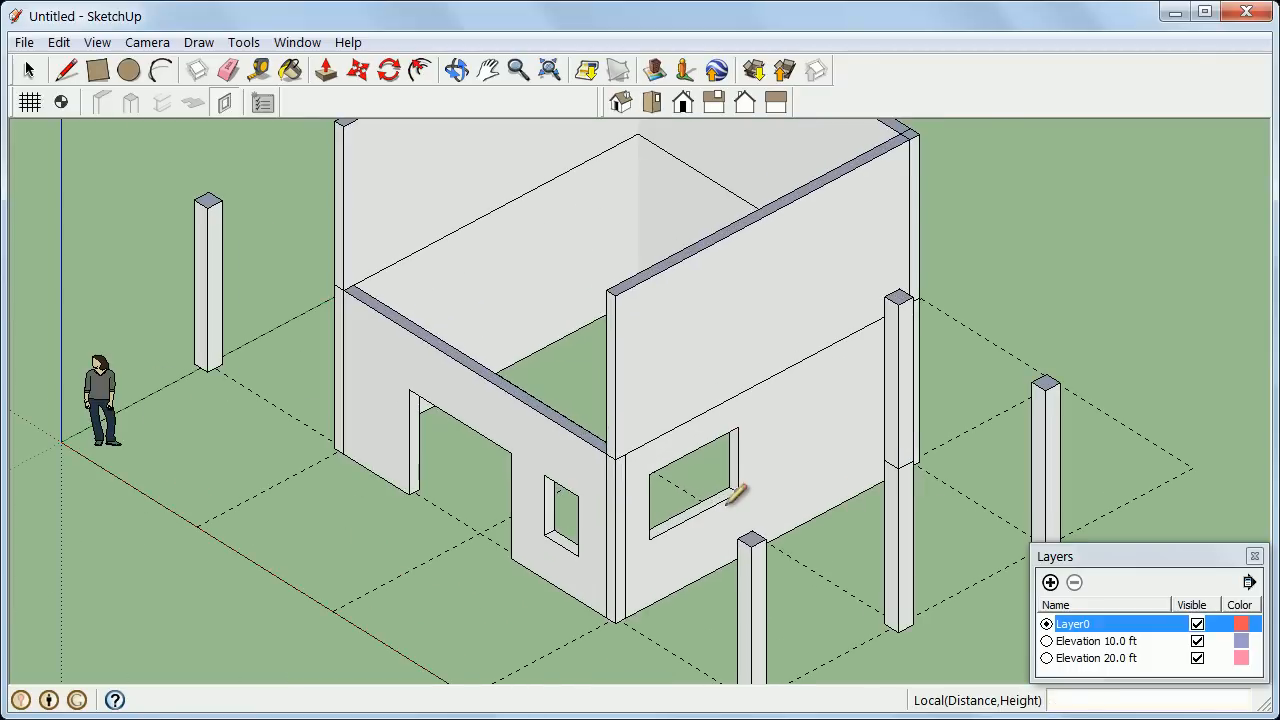
mouse_move(718, 616)
left_mouse_down()
mouse_move(646, 526)
mouse_move(640, 471)
mouse_move(726, 549)
left_mouse_up()
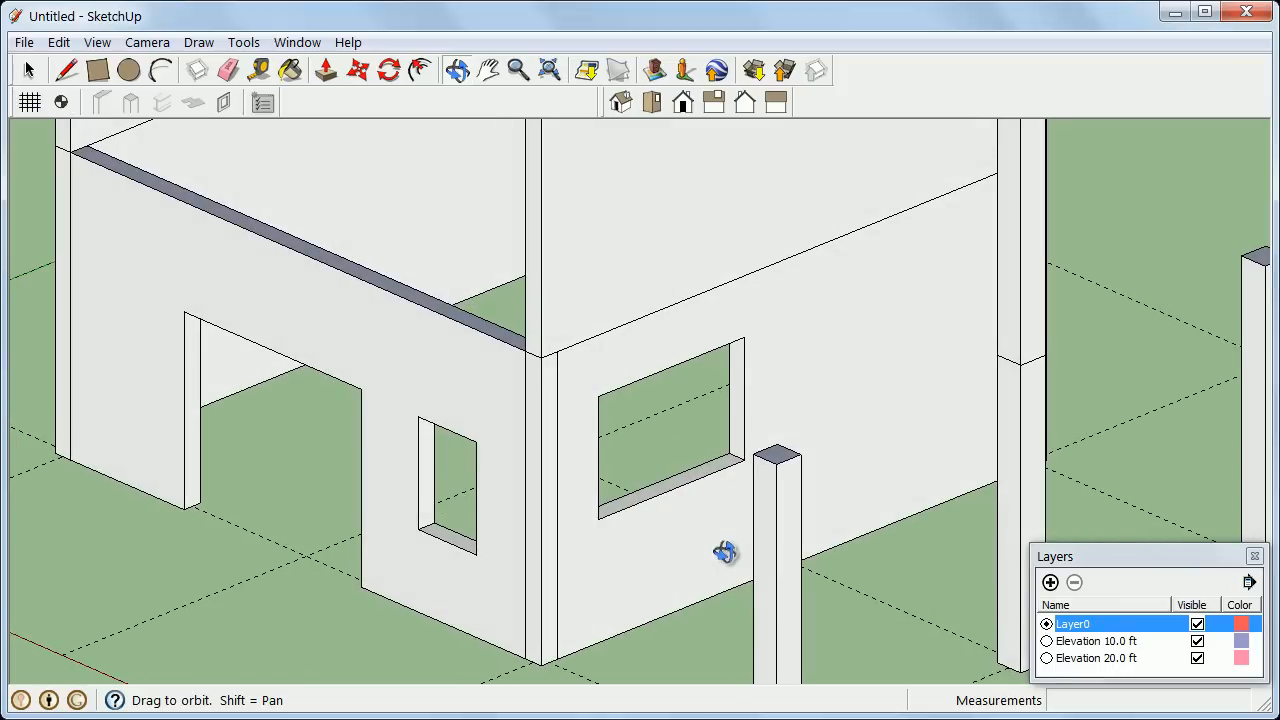
key("l")
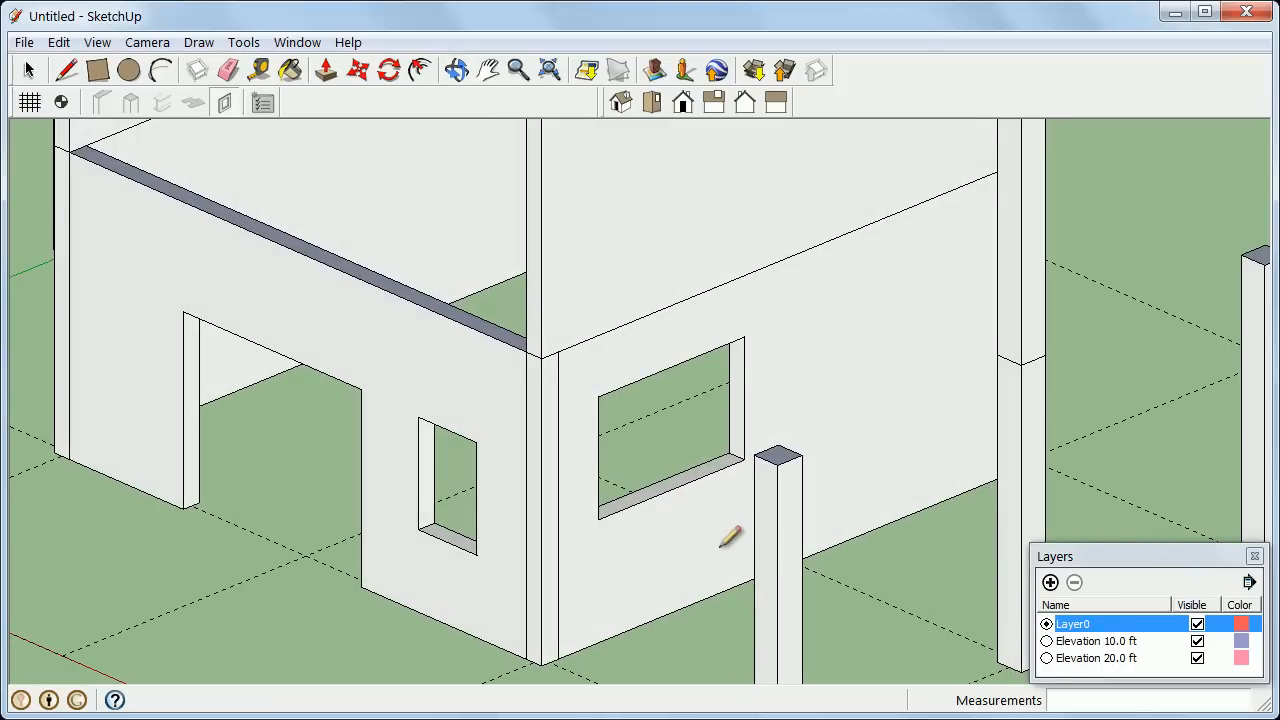